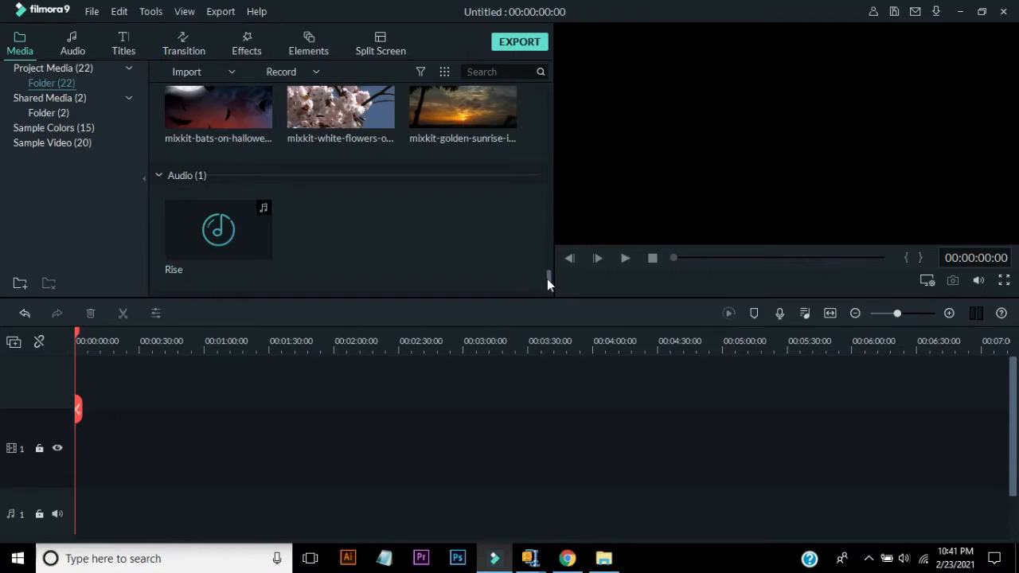
- Add the mixkit-beautiful-sunset video clip to the start of the video track
drag(547, 279, 555, 72)
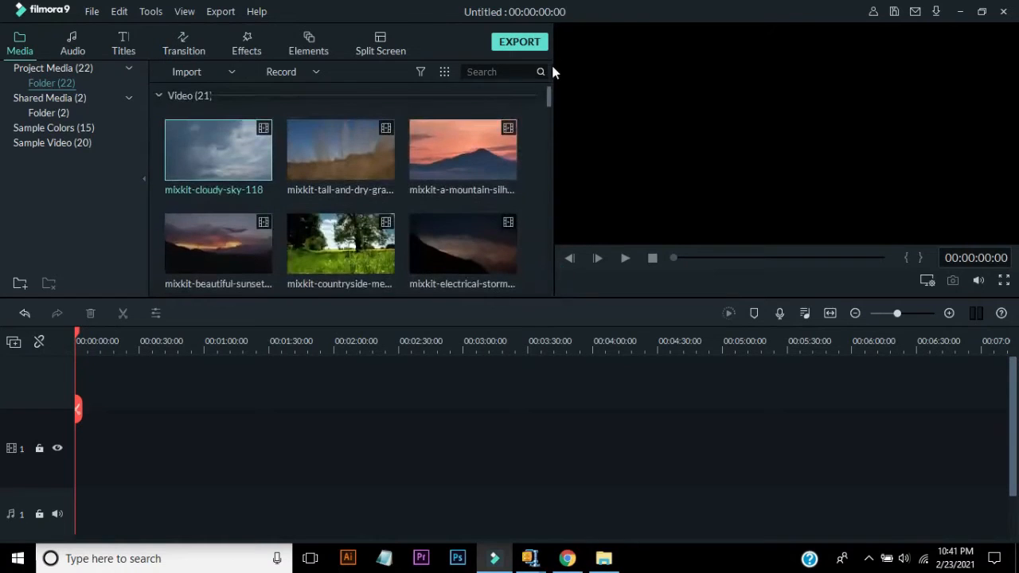
click(421, 71)
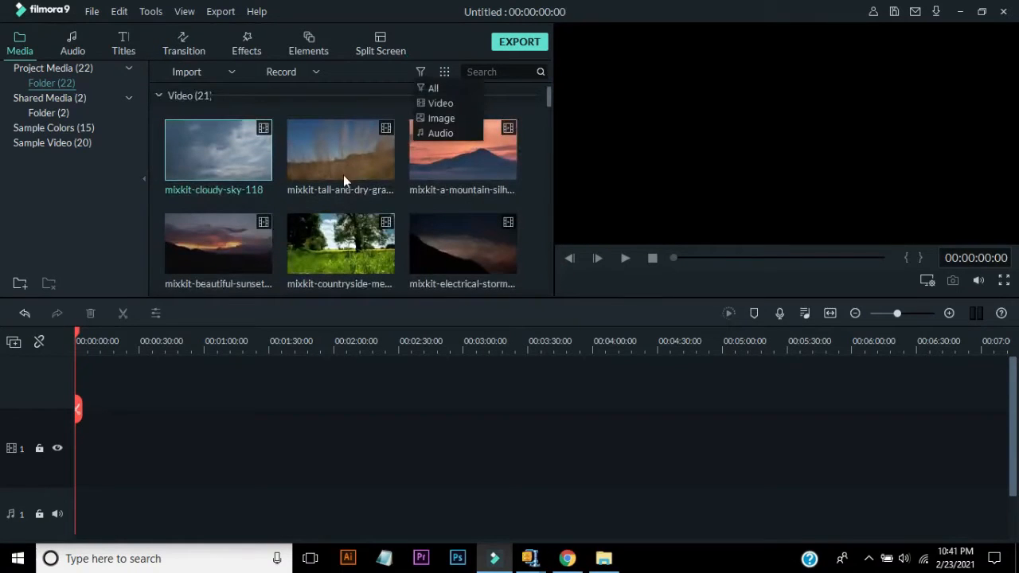
click(213, 242)
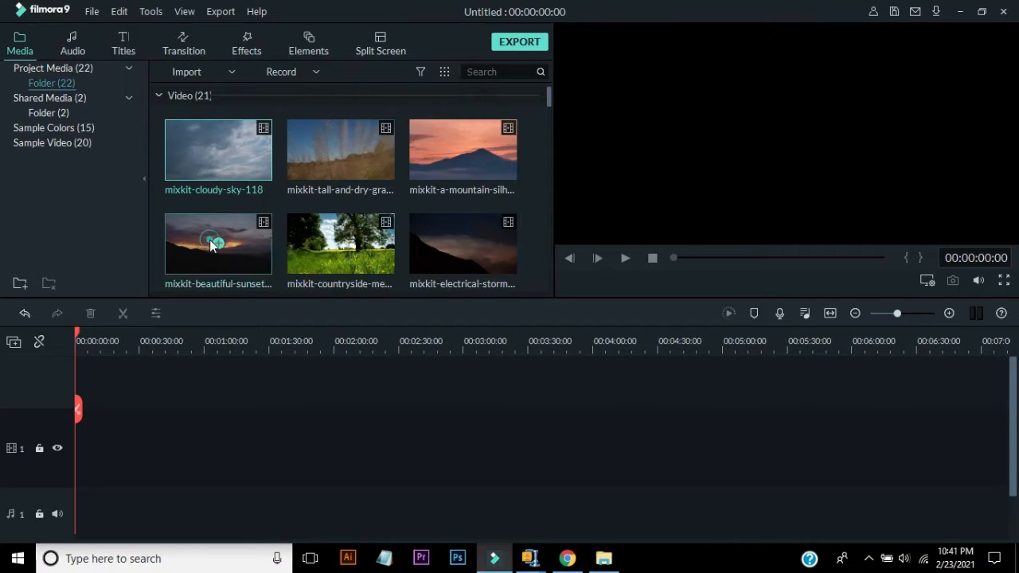
drag(194, 240, 80, 424)
click(605, 311)
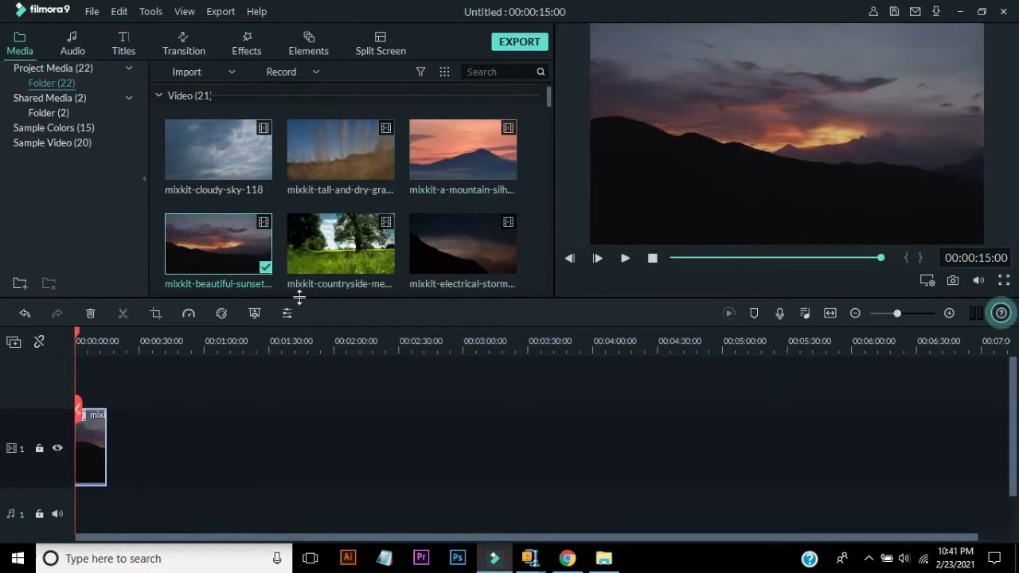
- Place the mixkit-lake-surrounded clip on the video track right after the sunset clip
drag(548, 98, 546, 140)
drag(357, 188, 118, 432)
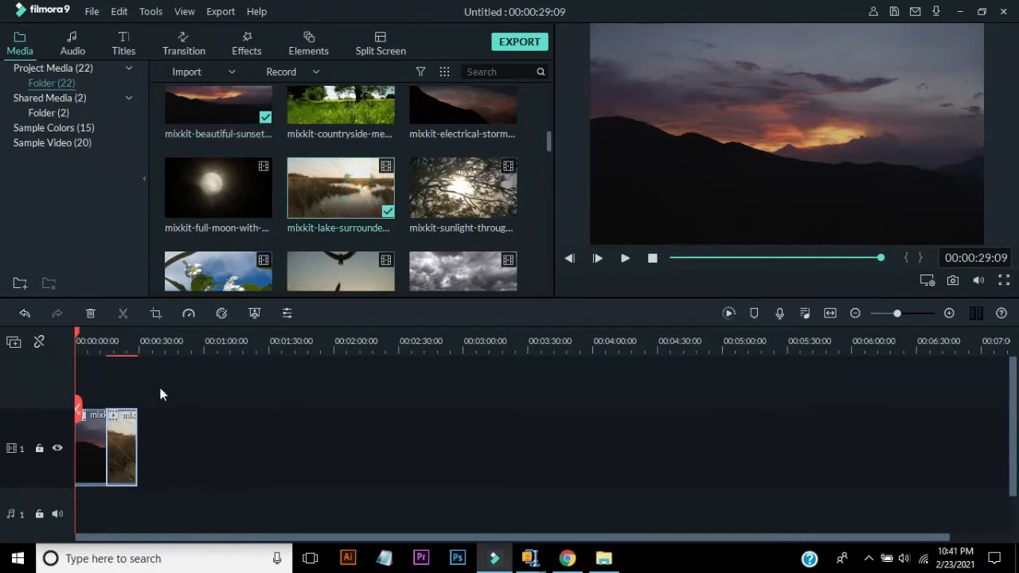
- Zoom the timeline and play back the two clips from the cut between them
drag(175, 348, 389, 371)
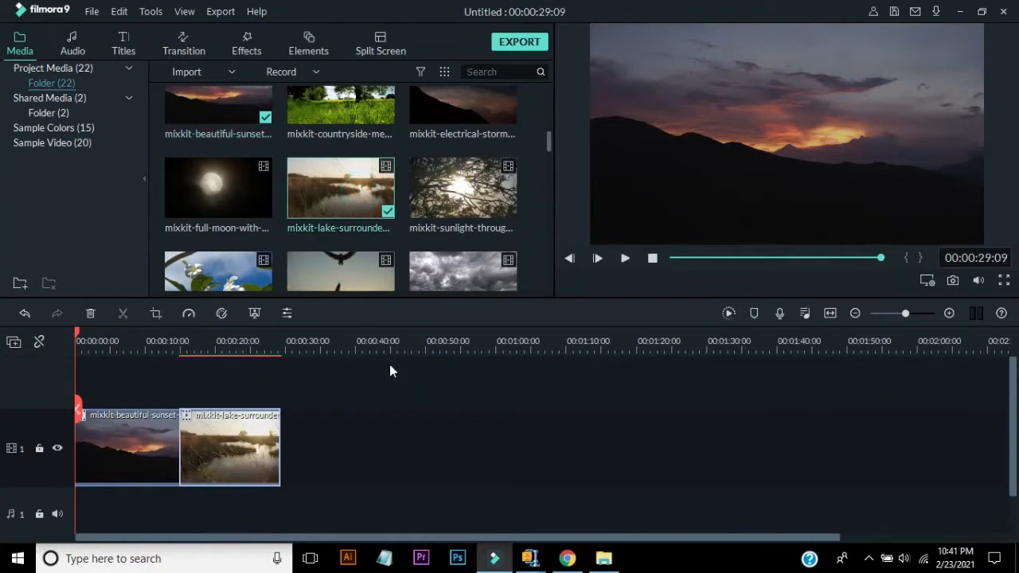
click(166, 342)
key(space)
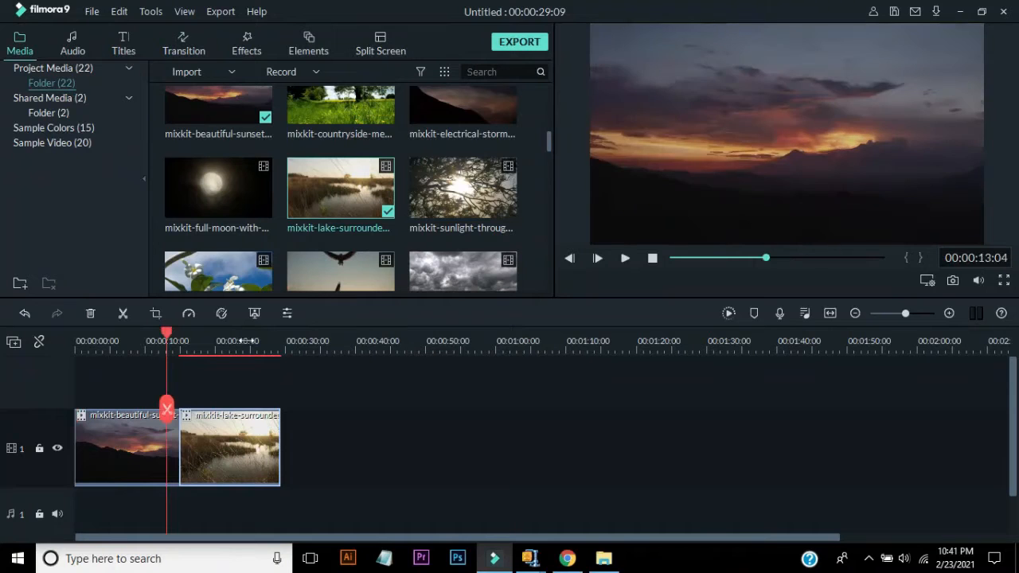
key(space)
- Filter the media library to audio and add the Rise track to the audio track
click(418, 71)
click(440, 133)
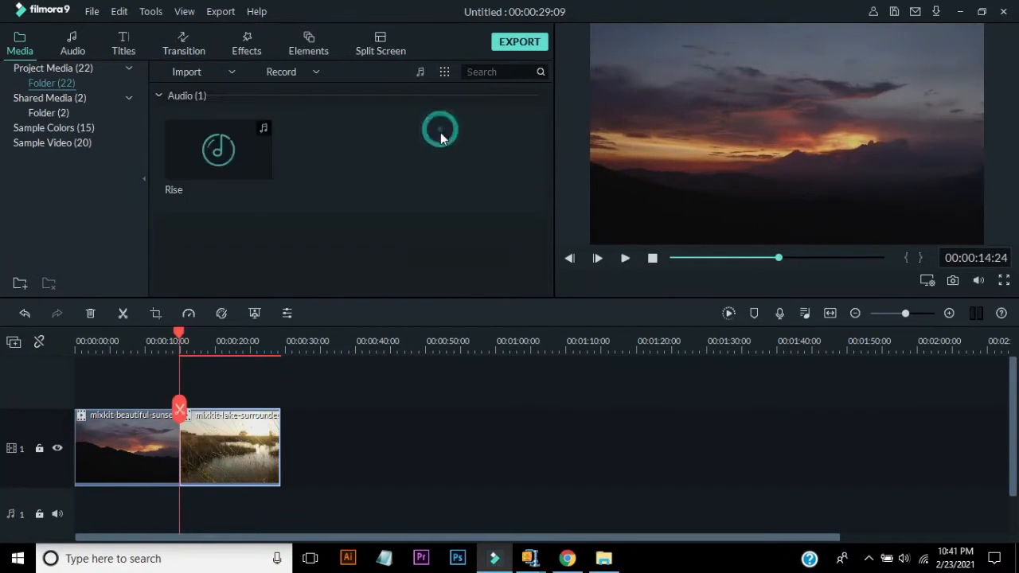
drag(258, 151, 110, 490)
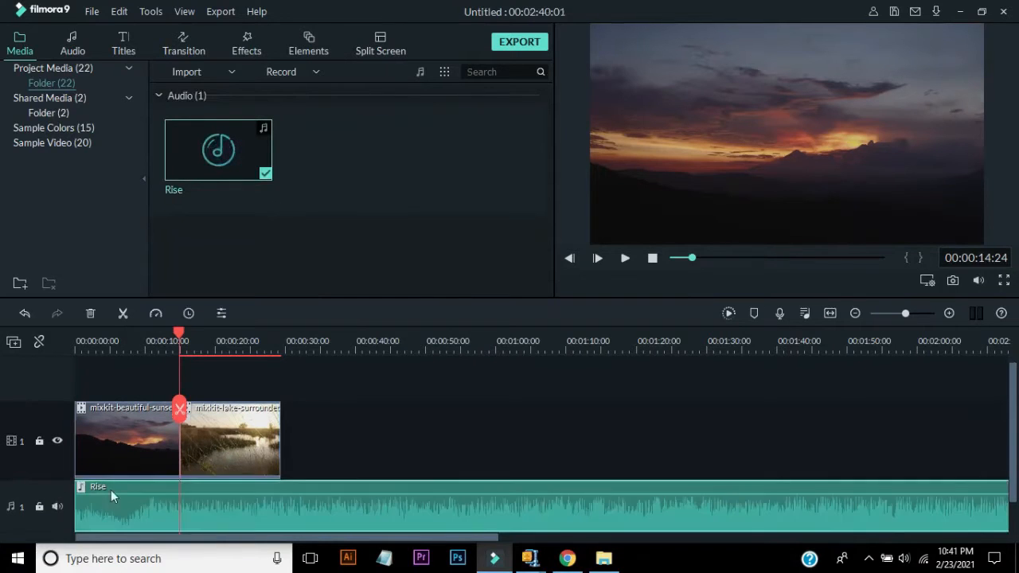
- Split the Rise audio at the end of the video clips and delete the excess part
click(285, 349)
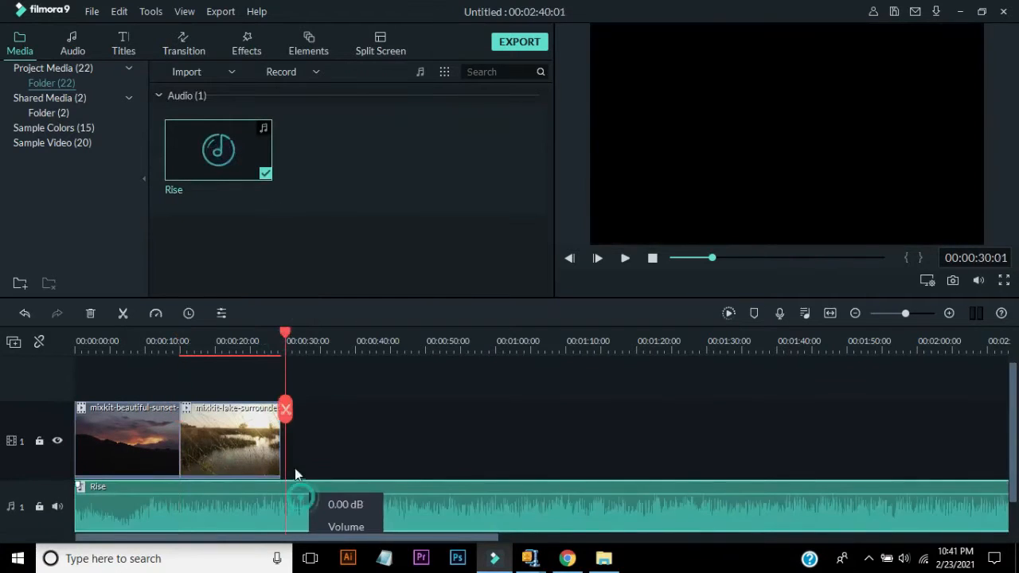
drag(289, 415, 284, 410)
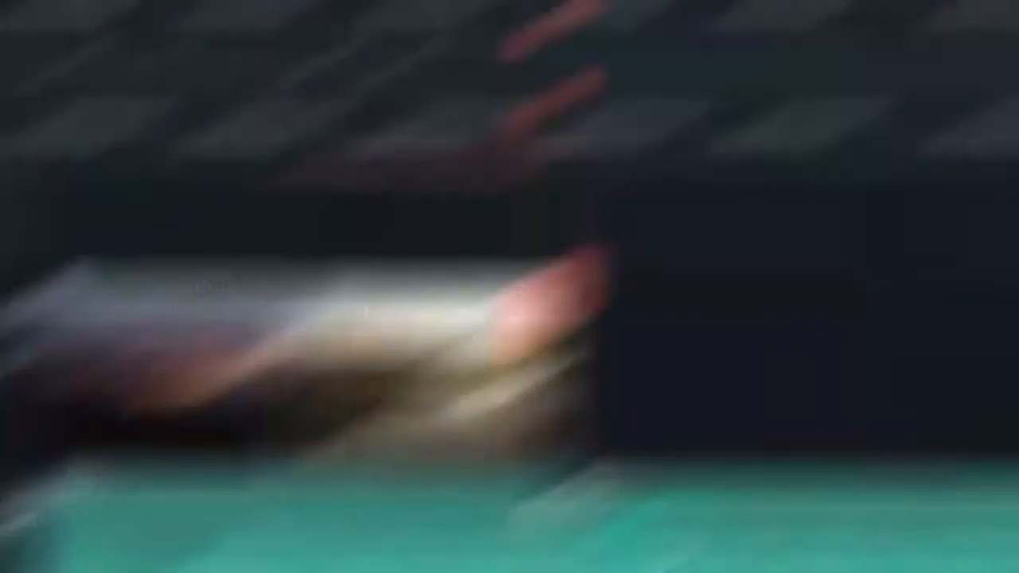
click(317, 508)
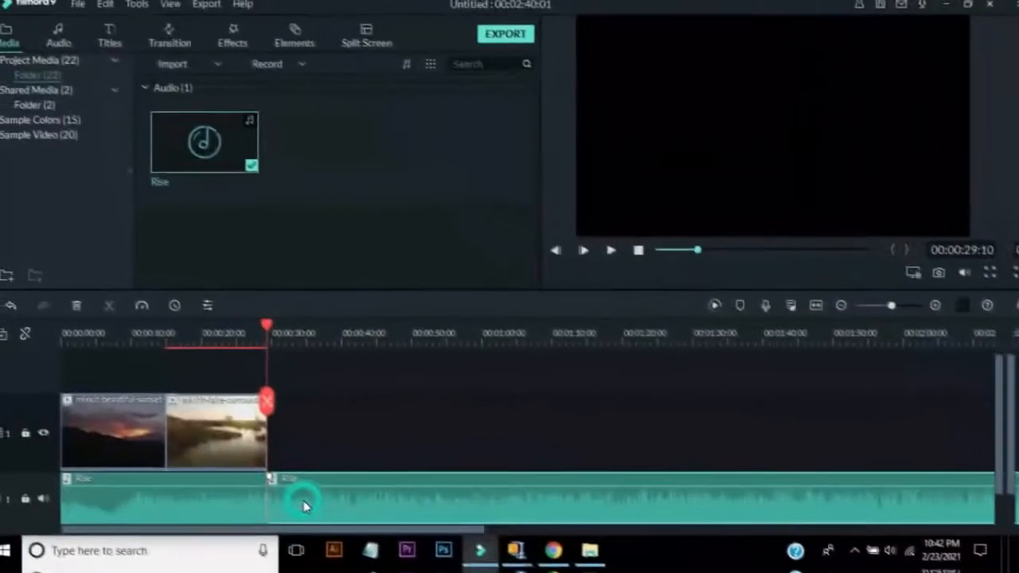
key(Delete)
- Play back the timeline with the trimmed music from the middle and from the start
drag(280, 409, 158, 407)
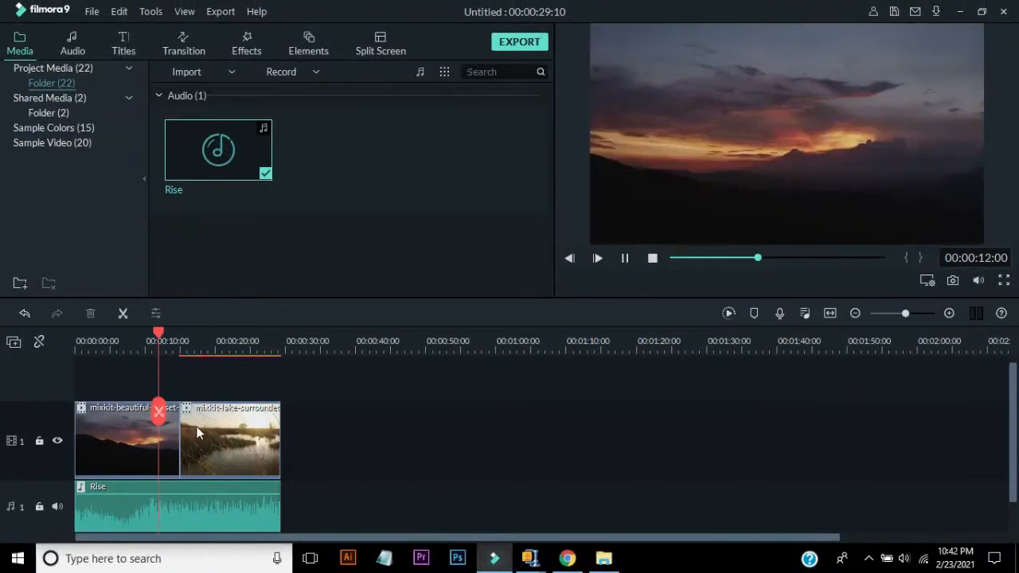
key(space)
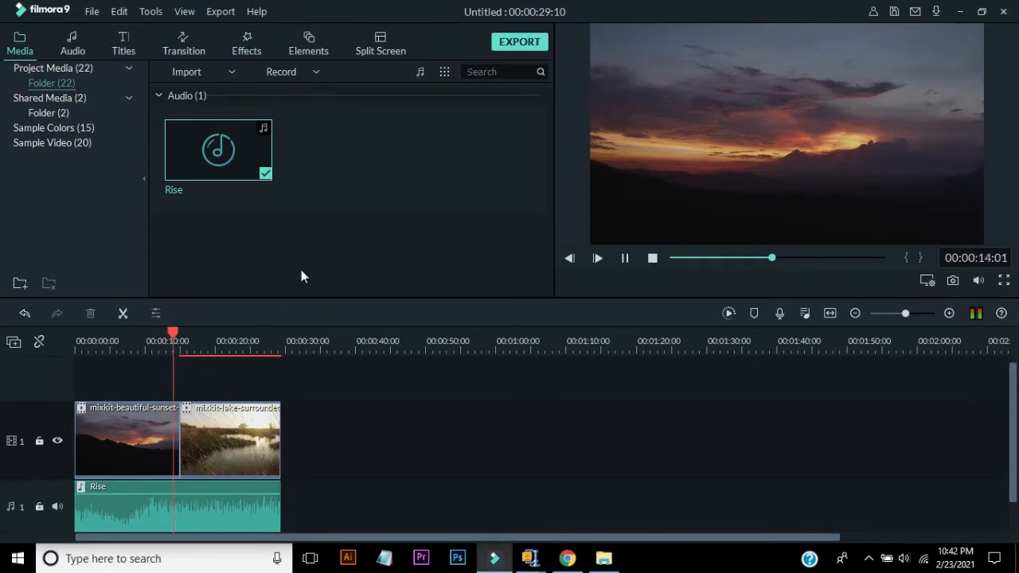
key(space)
drag(175, 410, 50, 413)
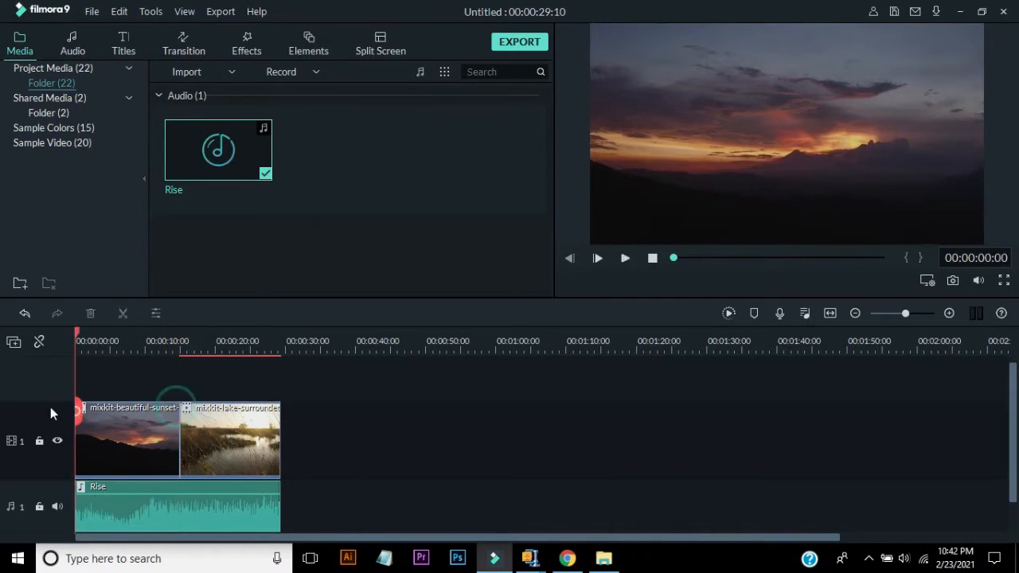
key(space)
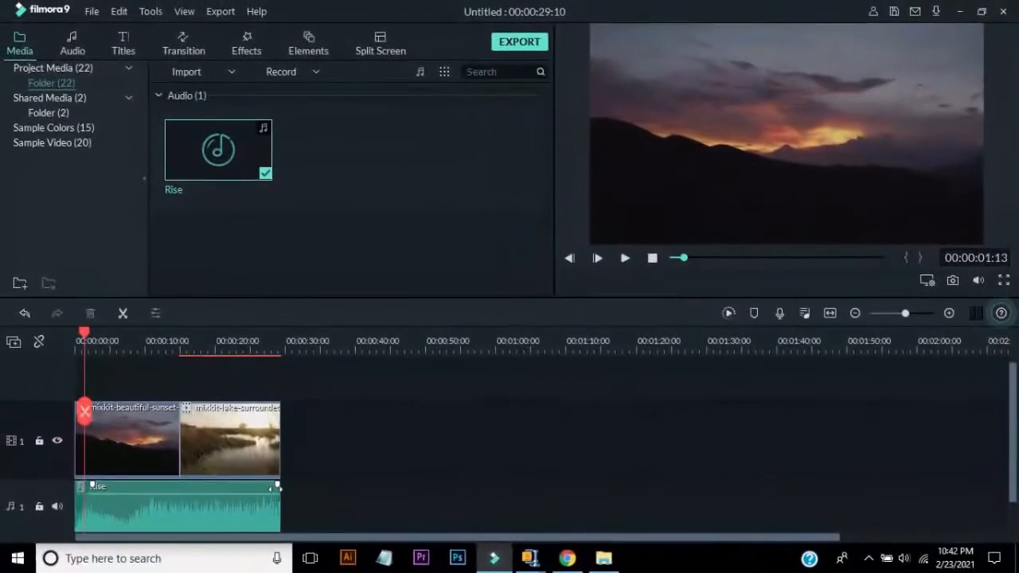
- Add a fade-out to the end of the Rise audio clip and play it back from the start
drag(277, 486, 213, 476)
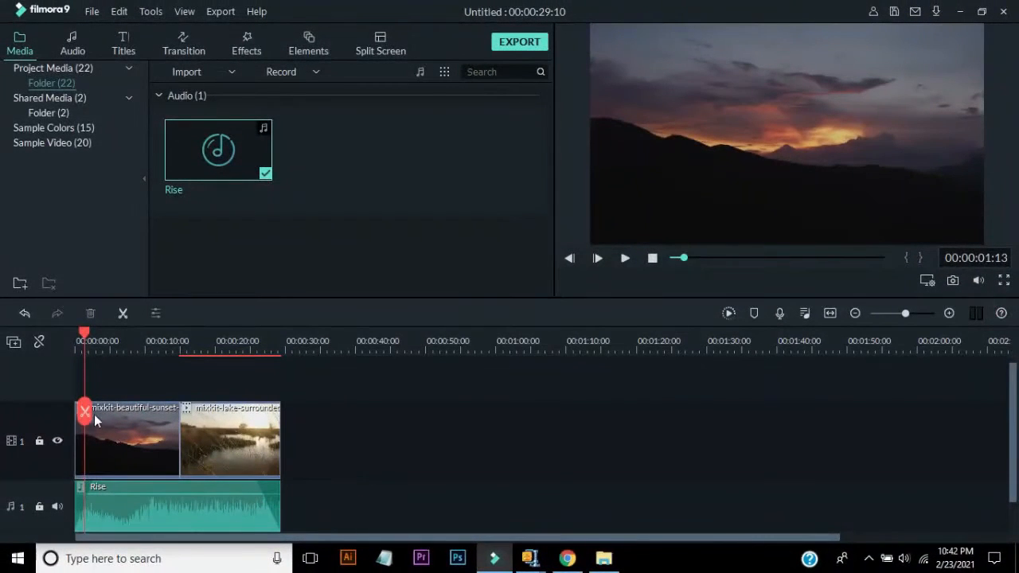
drag(93, 414, 64, 409)
key(space)
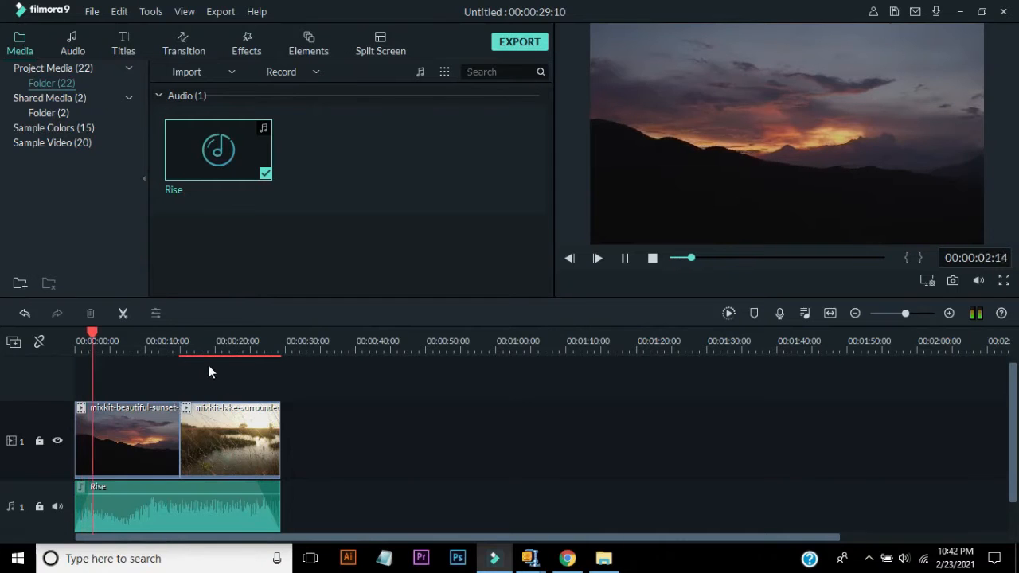
- Play back the timeline around the cut between the sunset and lake clips
click(172, 342)
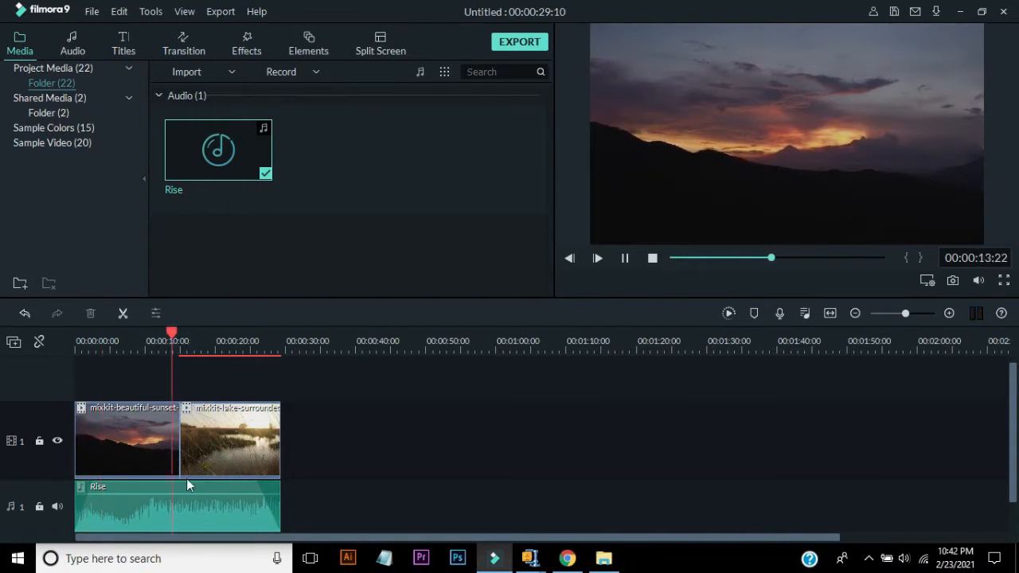
mouse_move(172, 495)
mouse_down()
mouse_move(170, 518)
mouse_move(178, 496)
mouse_move(178, 510)
mouse_move(183, 494)
mouse_move(209, 492)
mouse_move(190, 501)
mouse_up()
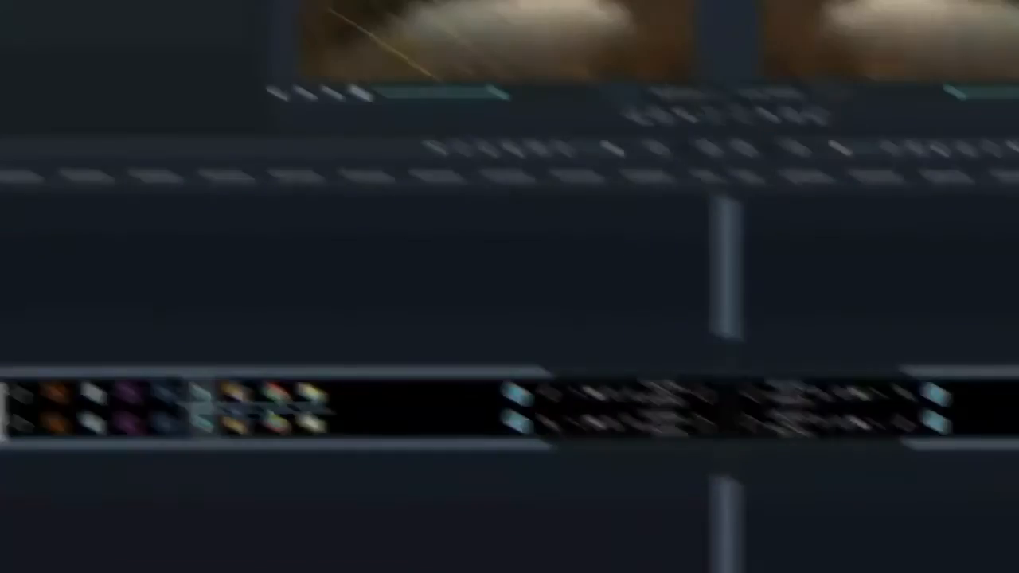
key(space)
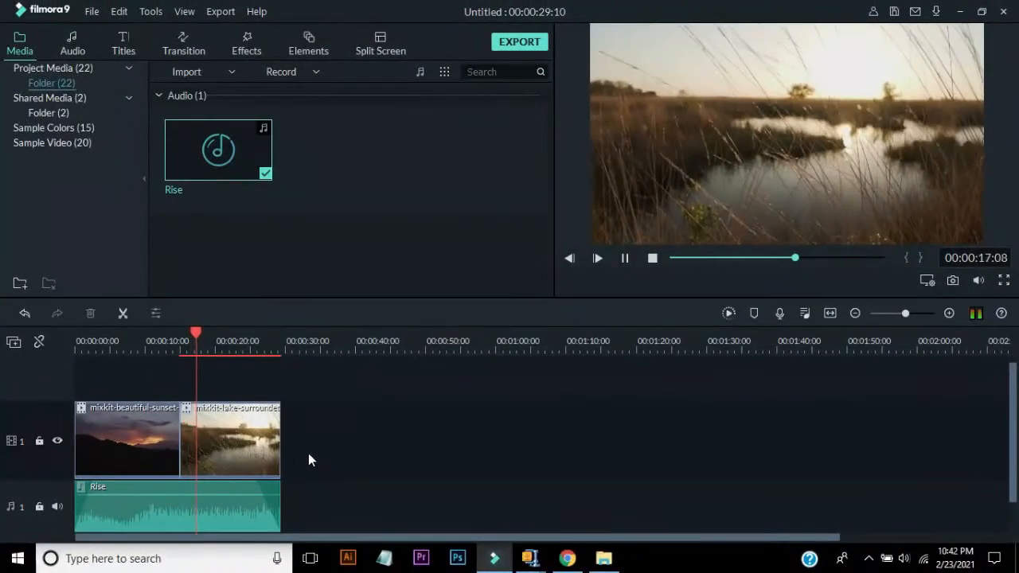
key(space)
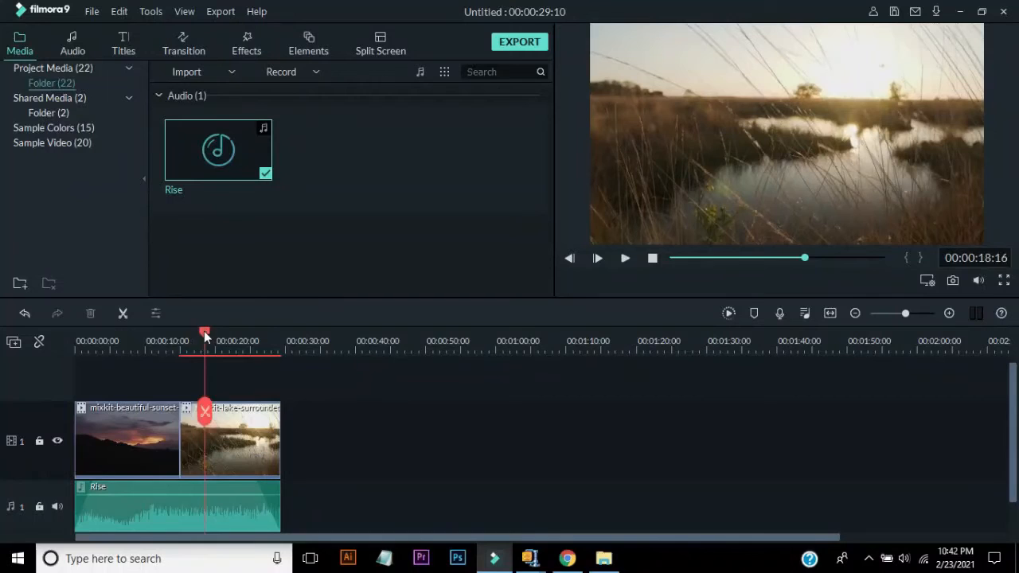
drag(204, 330, 164, 335)
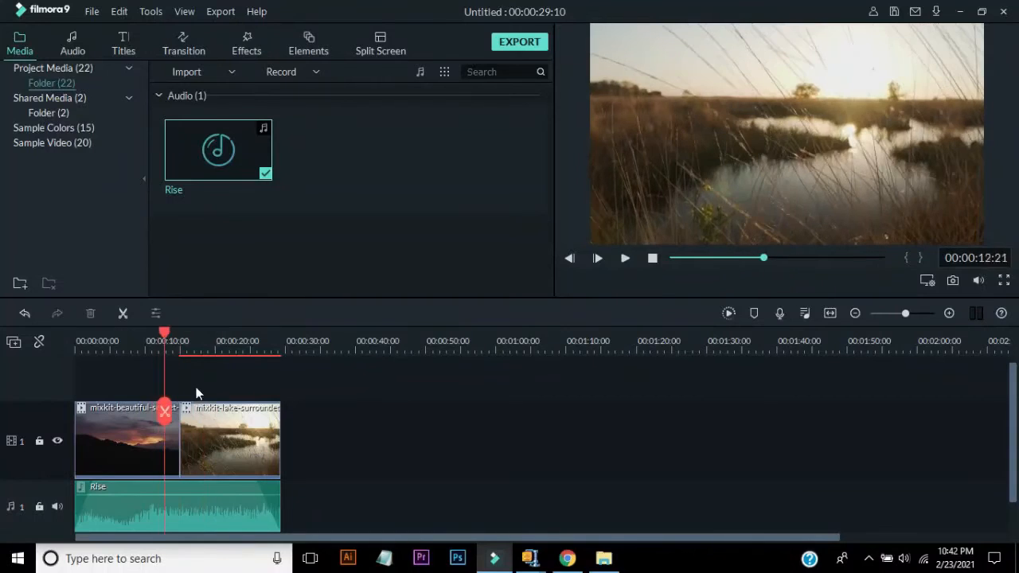
- Apply Floral Pack - Transition 2 from the Special Event transitions between the two video clips
drag(190, 391, 177, 427)
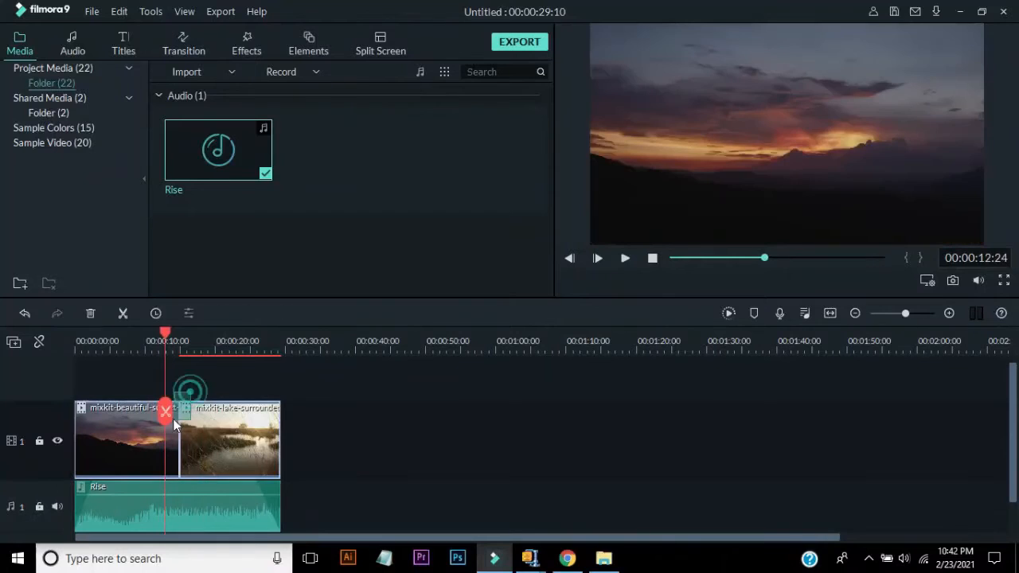
click(184, 48)
click(54, 223)
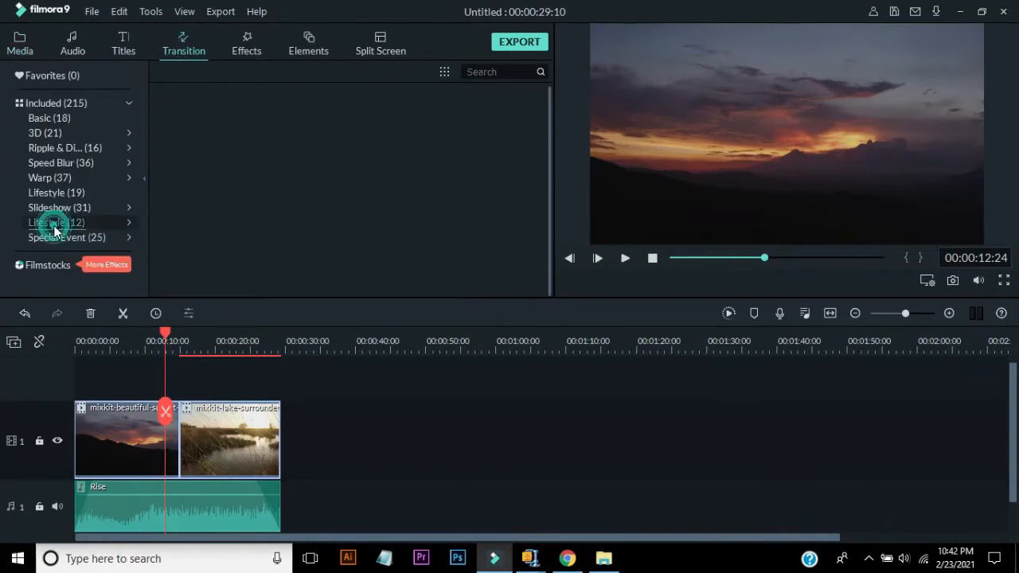
click(58, 238)
drag(303, 141, 168, 411)
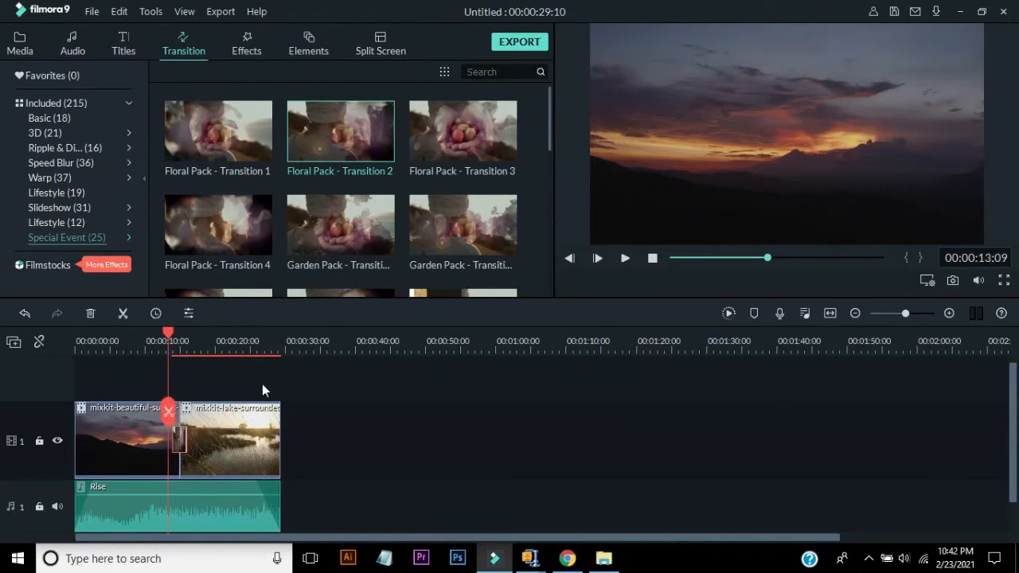
- Play back the timeline through the new transition between the clips
key(space)
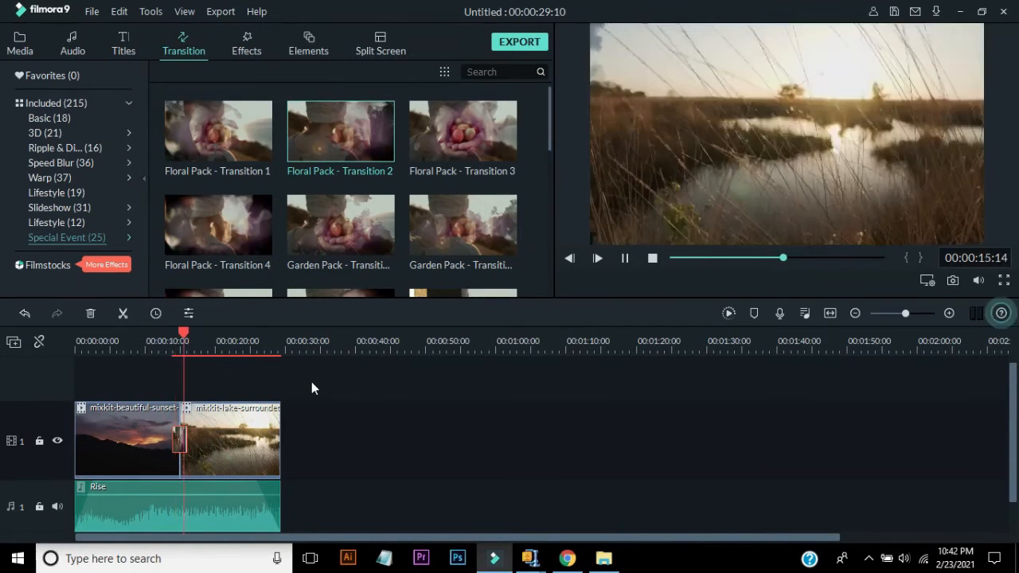
key(space)
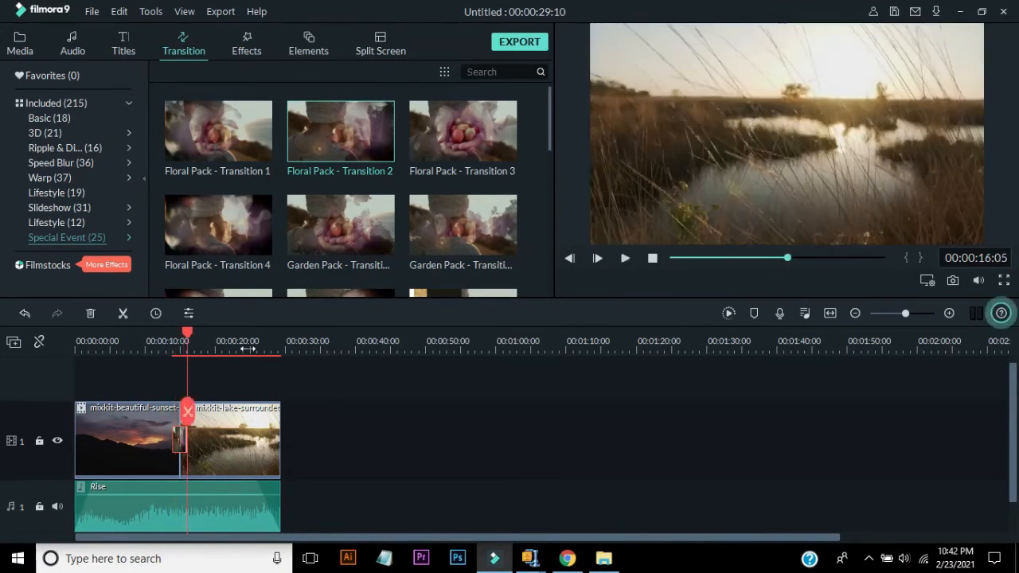
drag(247, 348, 252, 349)
drag(191, 400, 206, 403)
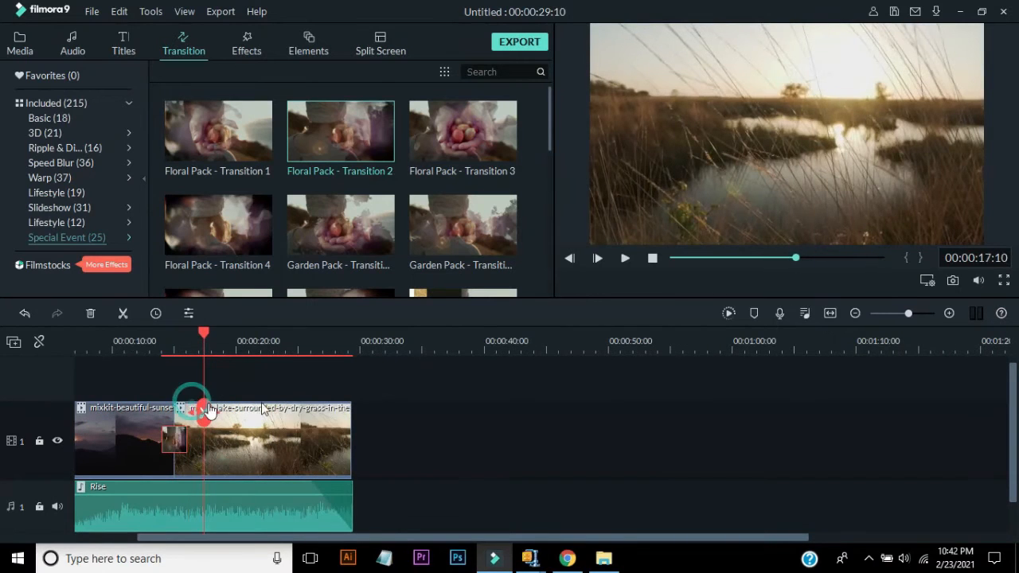
key(space)
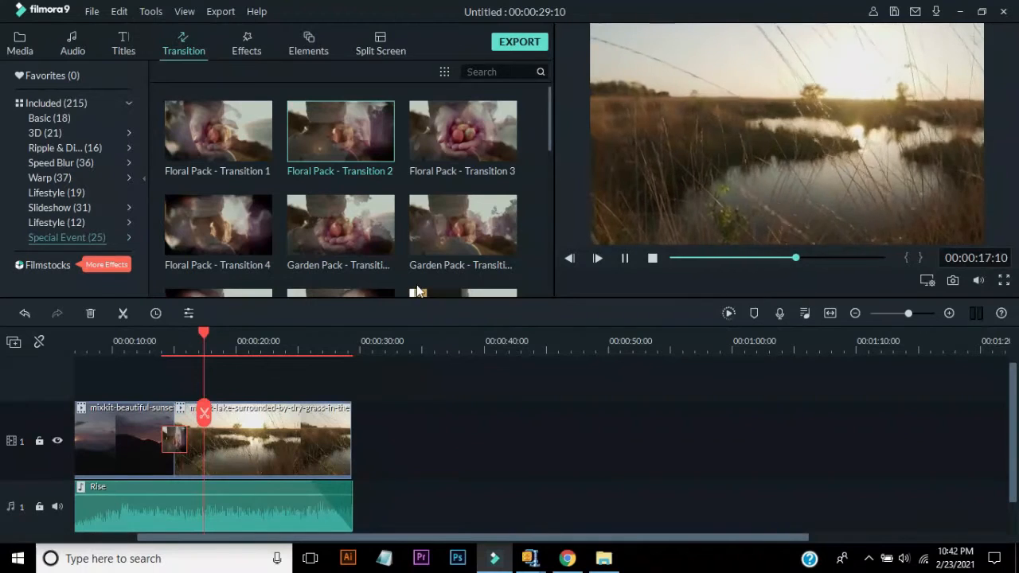
key(space)
click(67, 147)
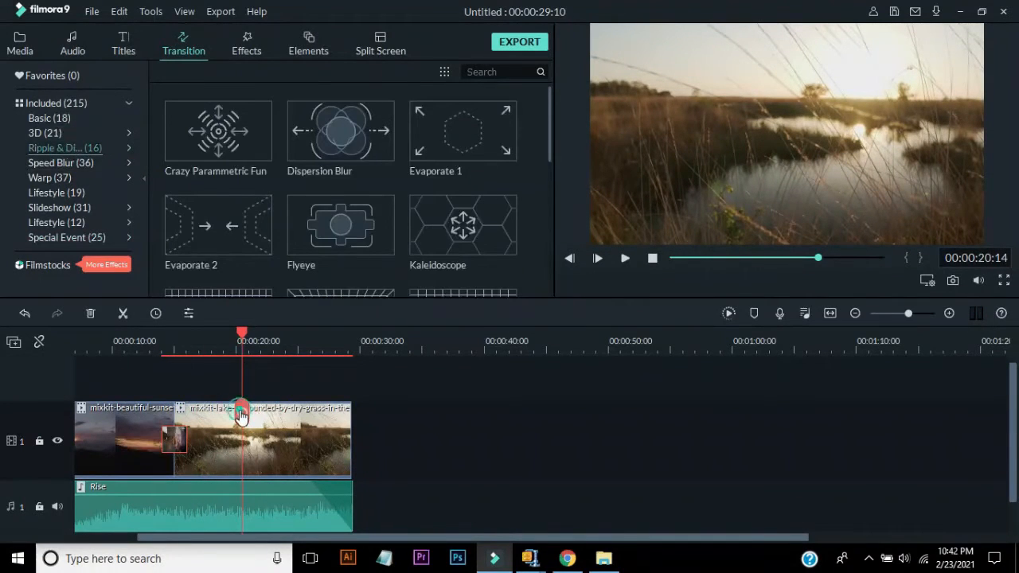
drag(241, 414, 87, 408)
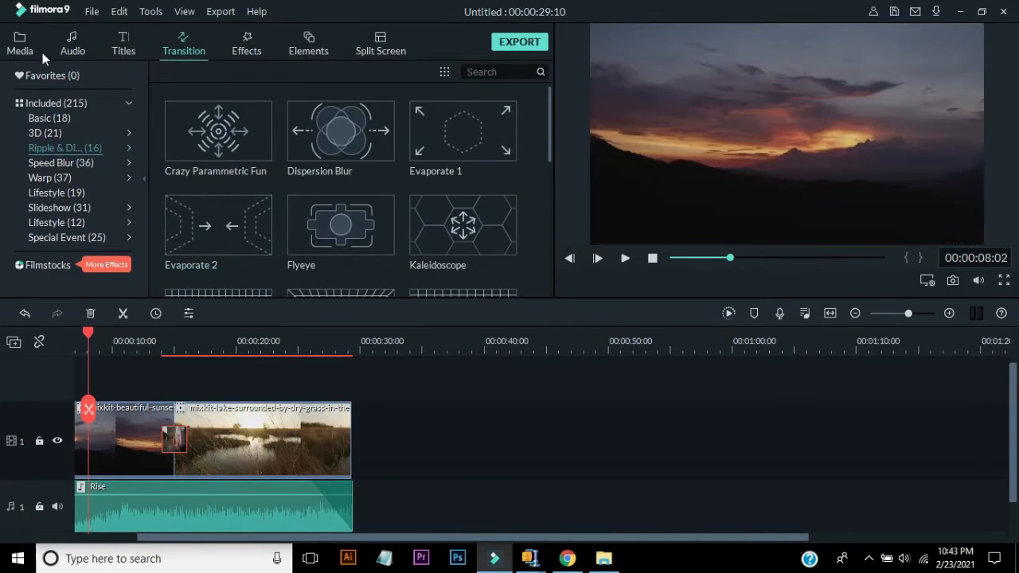
- Browse the built-in audio library categories, from Young & Bright through Sound Effect
click(22, 52)
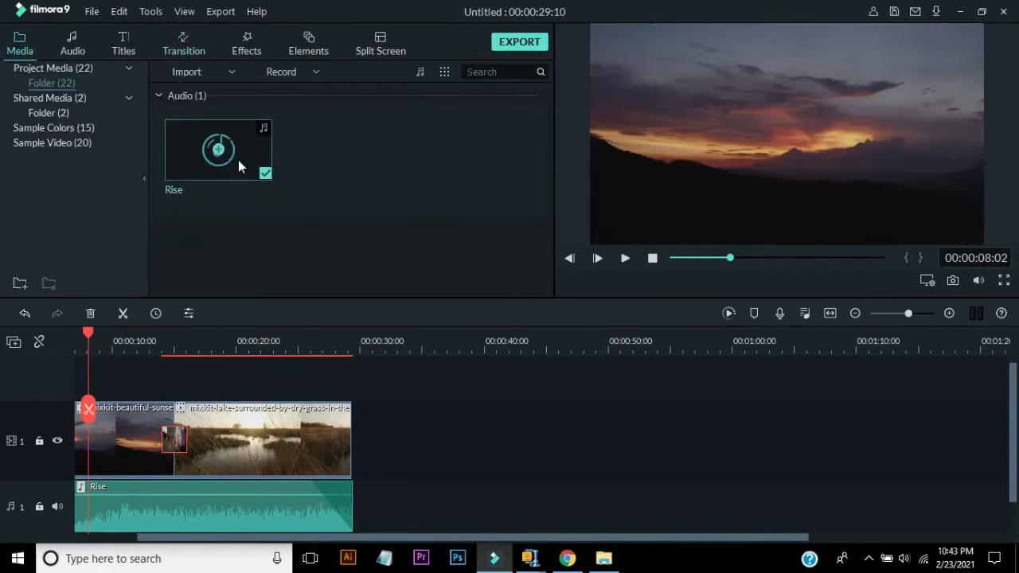
click(74, 46)
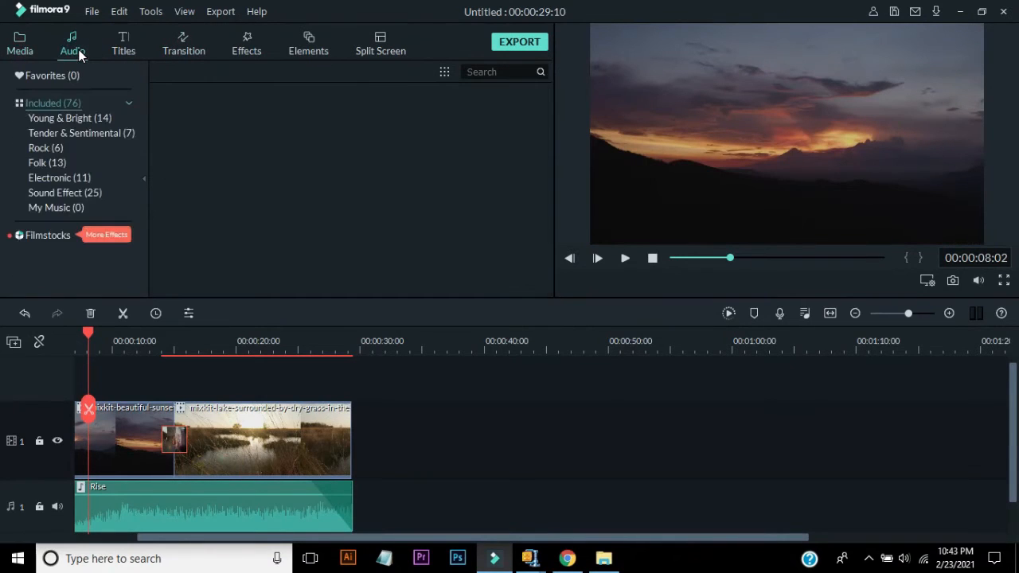
click(93, 120)
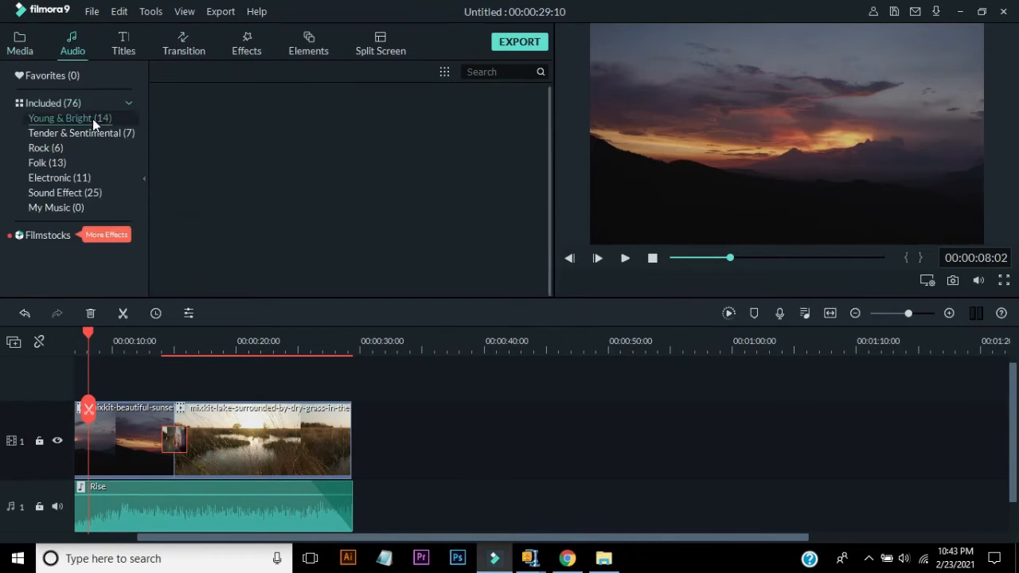
click(93, 134)
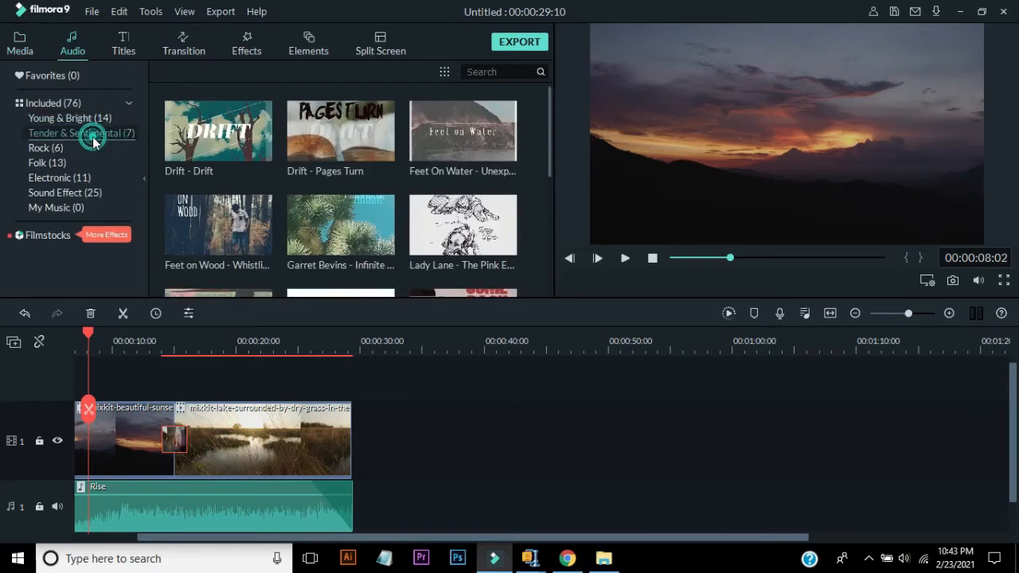
click(55, 148)
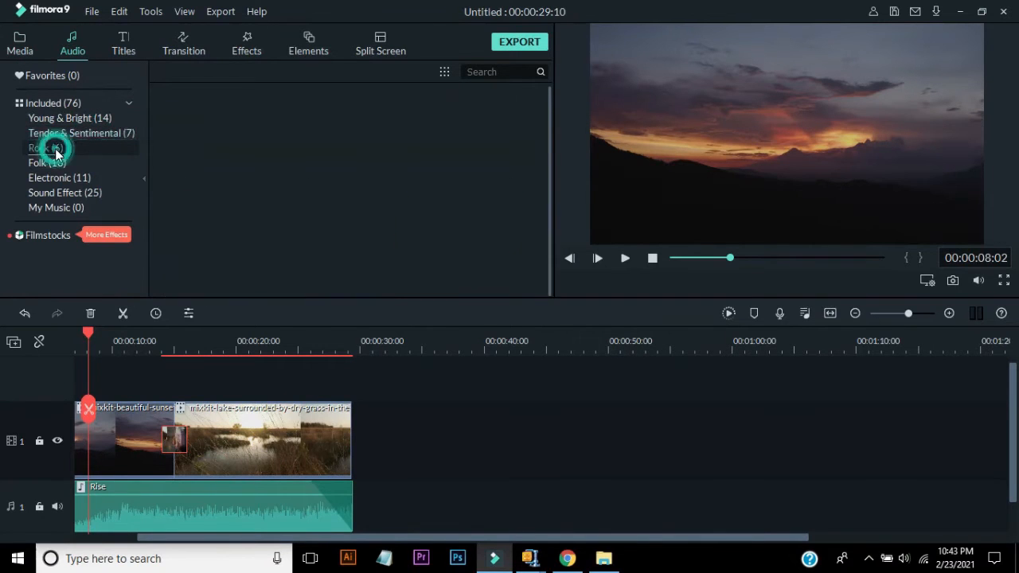
click(56, 178)
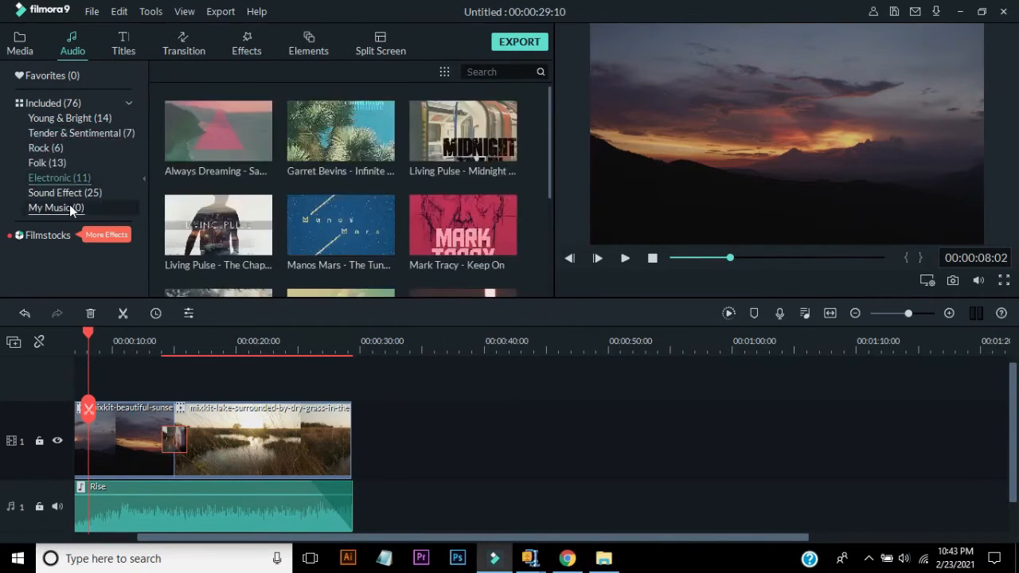
click(74, 197)
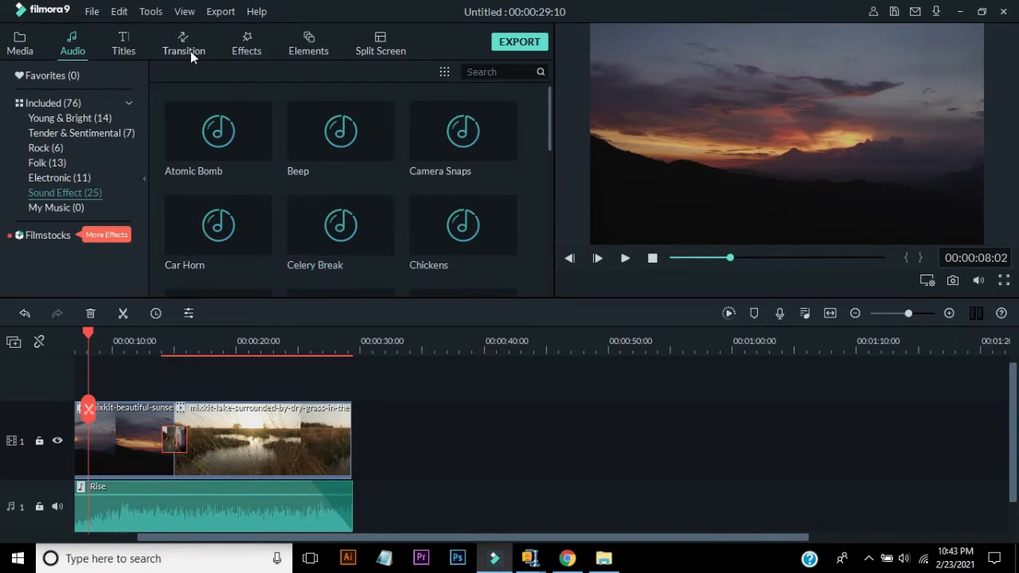
- Browse the title categories: Openers, Titles, Lower 3rds, Subtitles and End Credits
click(123, 49)
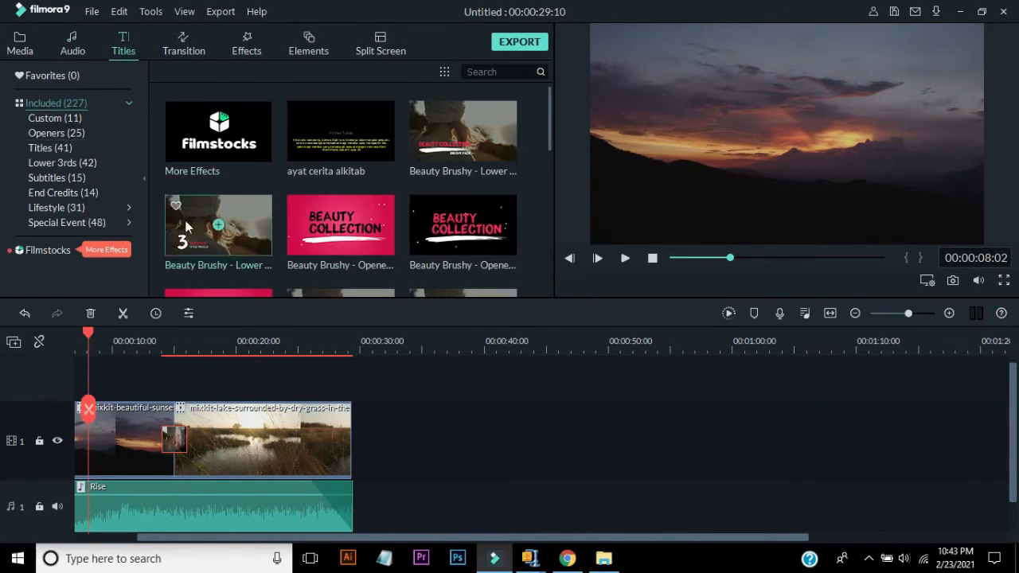
click(68, 134)
click(68, 148)
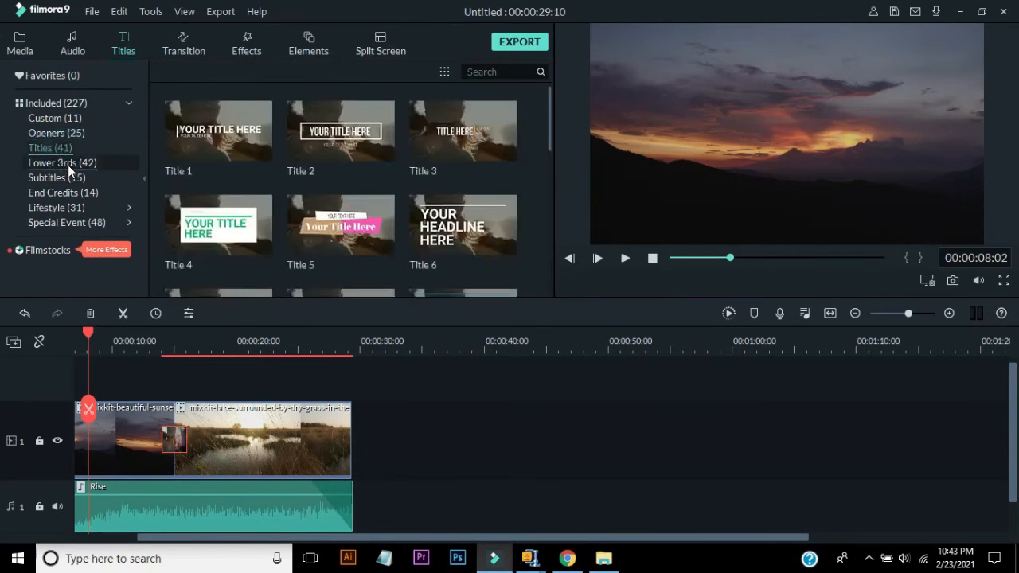
click(68, 164)
click(69, 181)
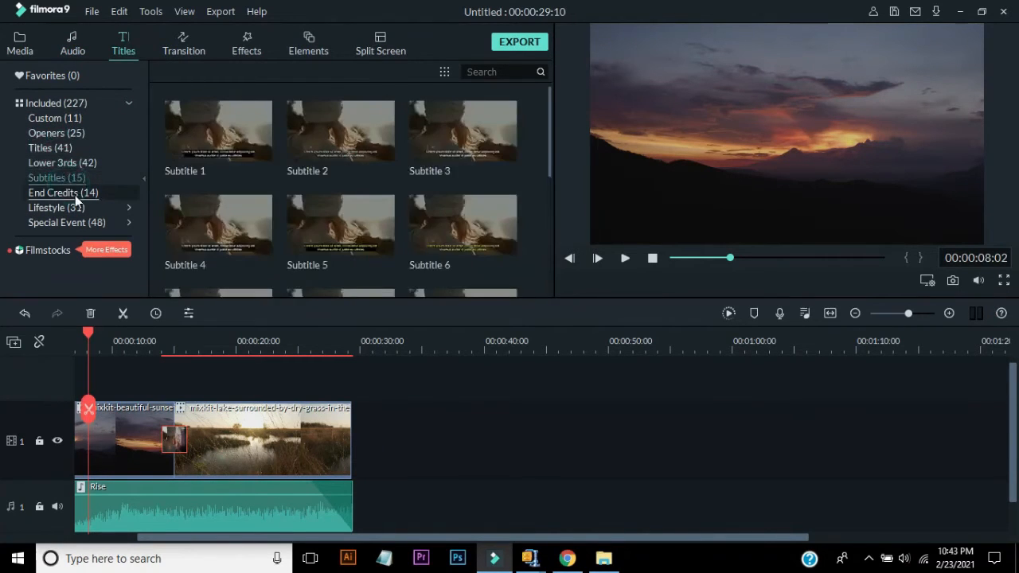
click(75, 195)
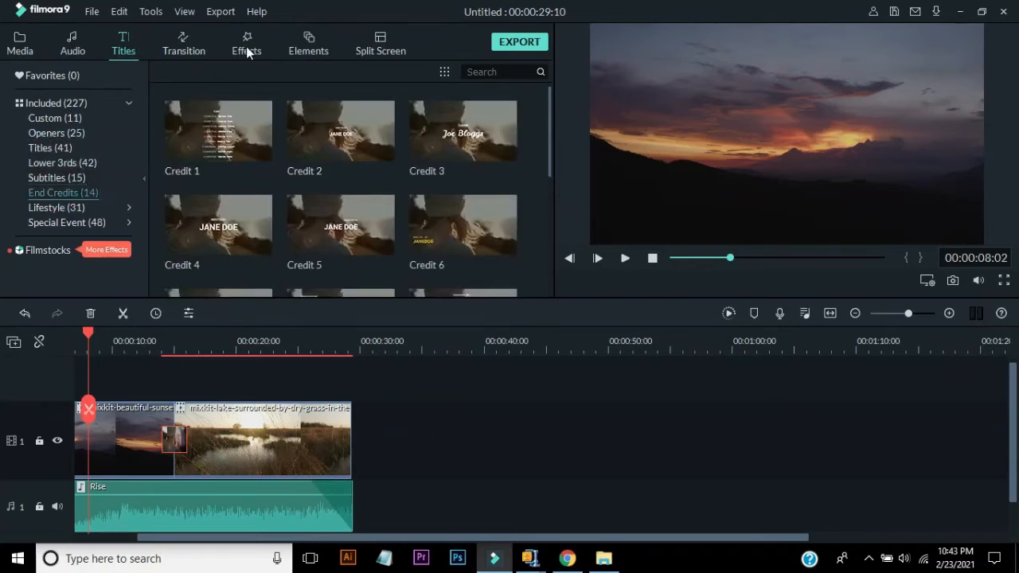
- Browse the effect categories: Utility, Overlays, Filters and all included effects
click(246, 46)
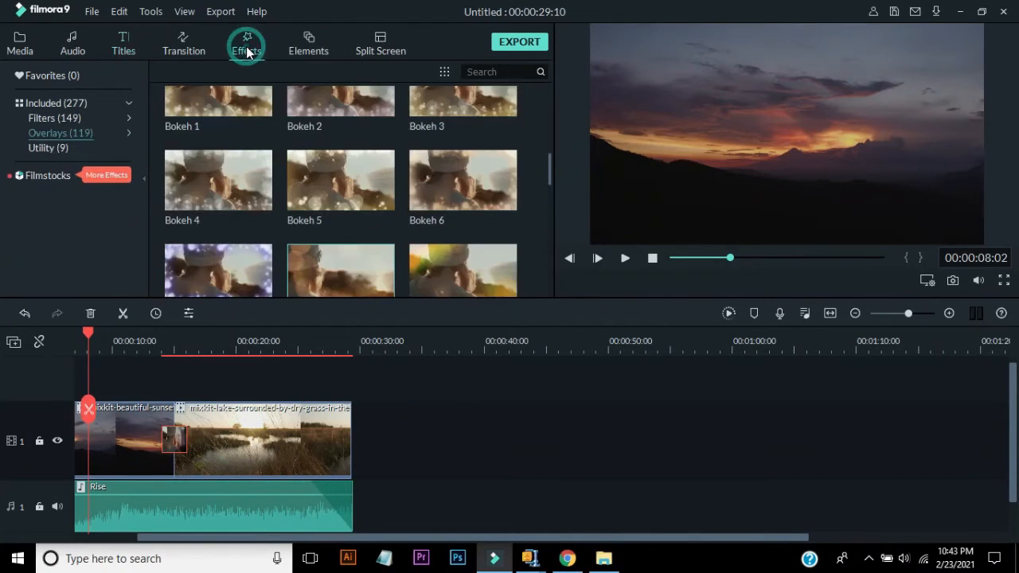
click(62, 148)
click(71, 134)
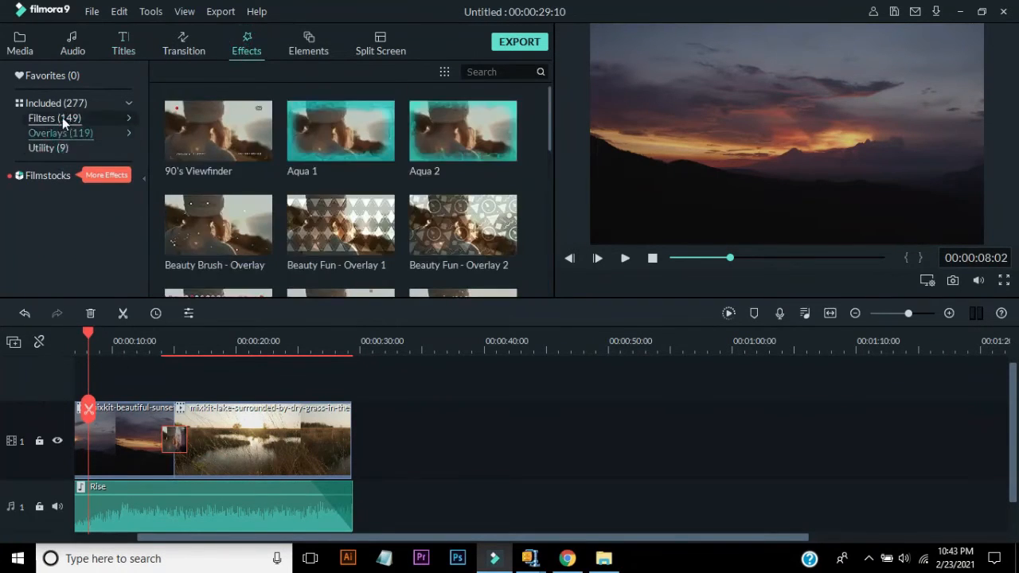
click(62, 117)
click(72, 103)
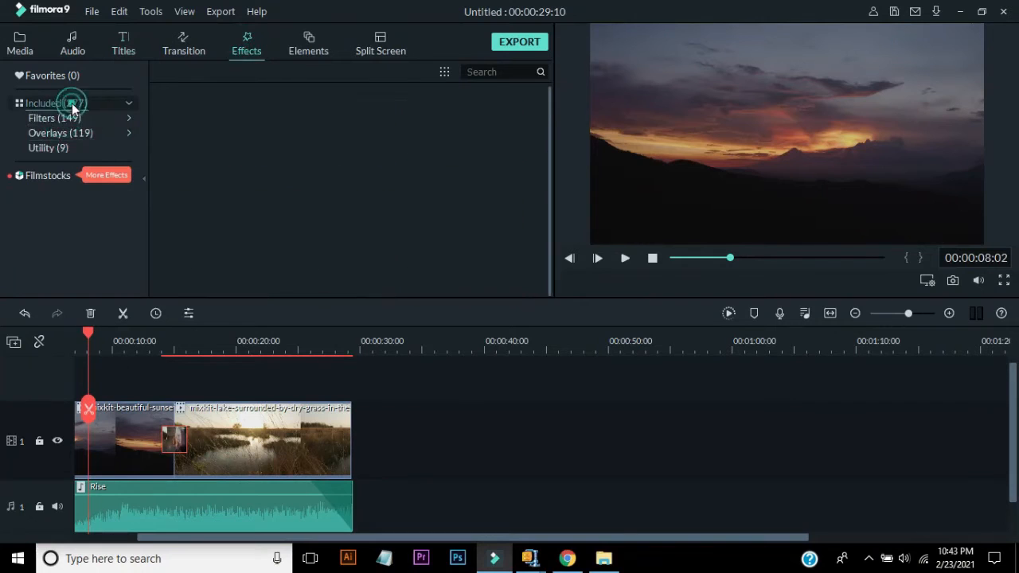
- Browse the element categories from Love through Tutorial, scrolling through the tutorial arrows
click(310, 50)
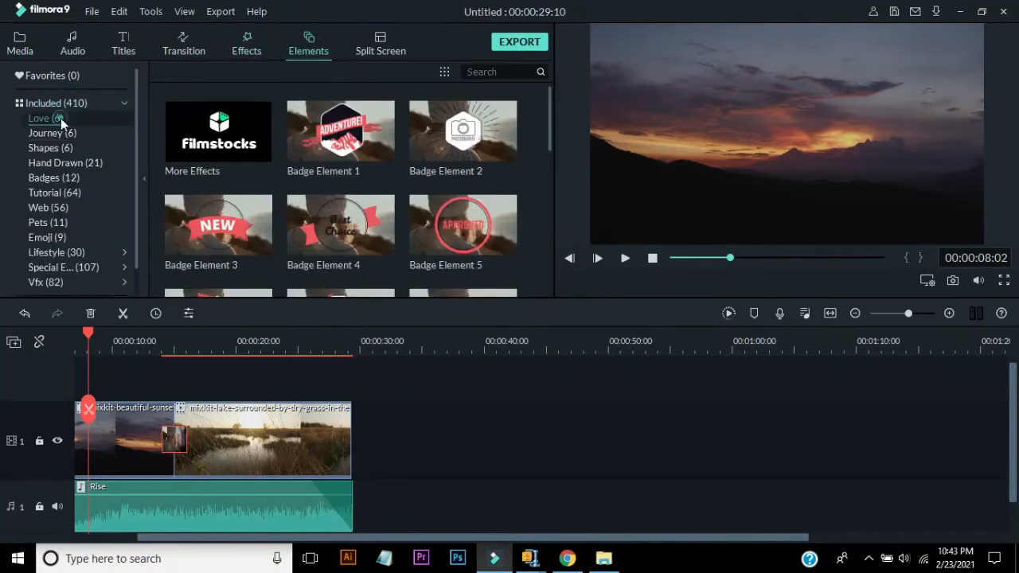
click(61, 117)
click(62, 145)
click(68, 163)
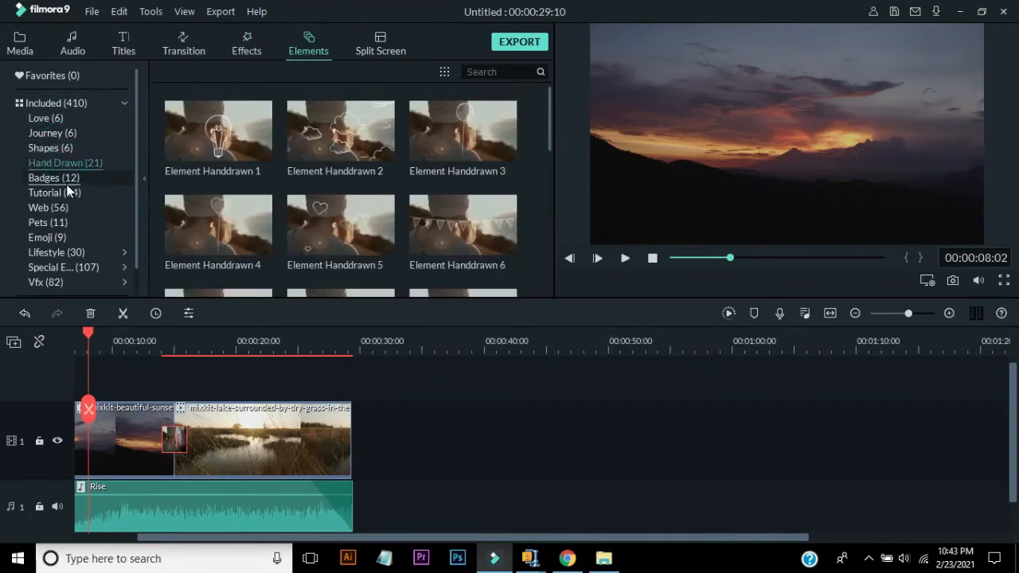
click(65, 180)
click(78, 195)
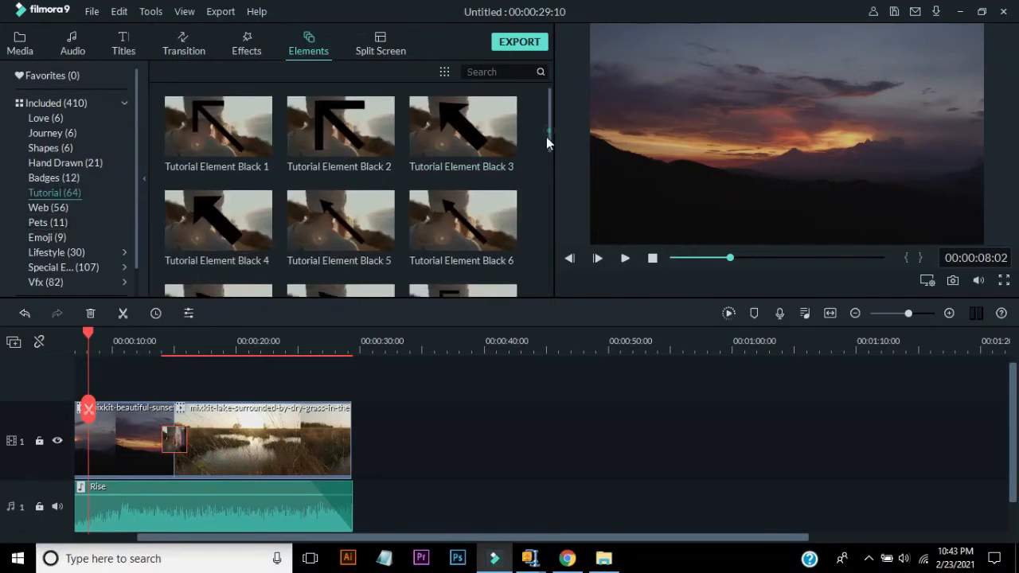
drag(548, 137, 519, 307)
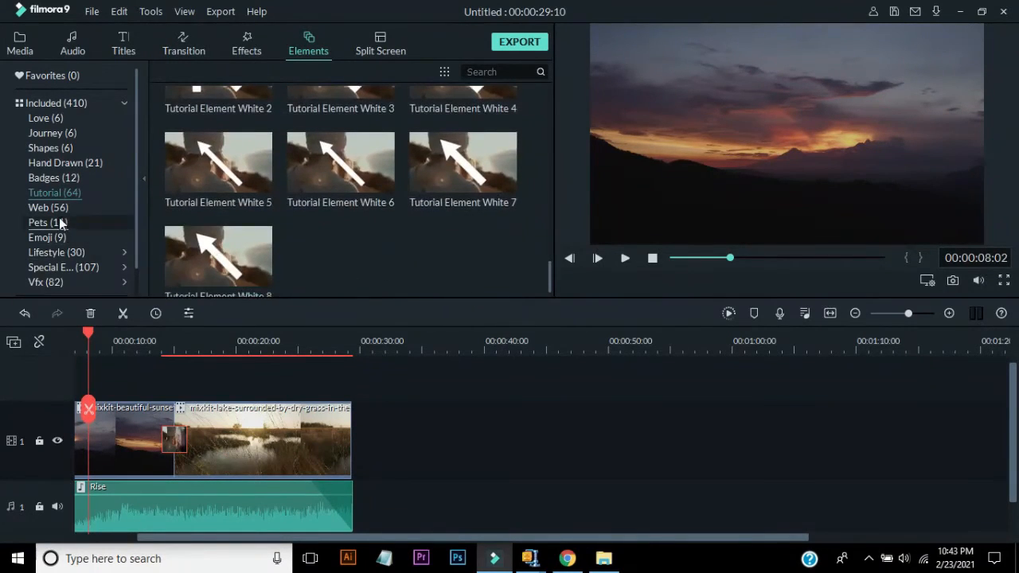
- Browse the Web, Emoji, Lifestyle, Special Events and Vfx element categories, scrolling through the Vfx items
click(54, 210)
click(56, 237)
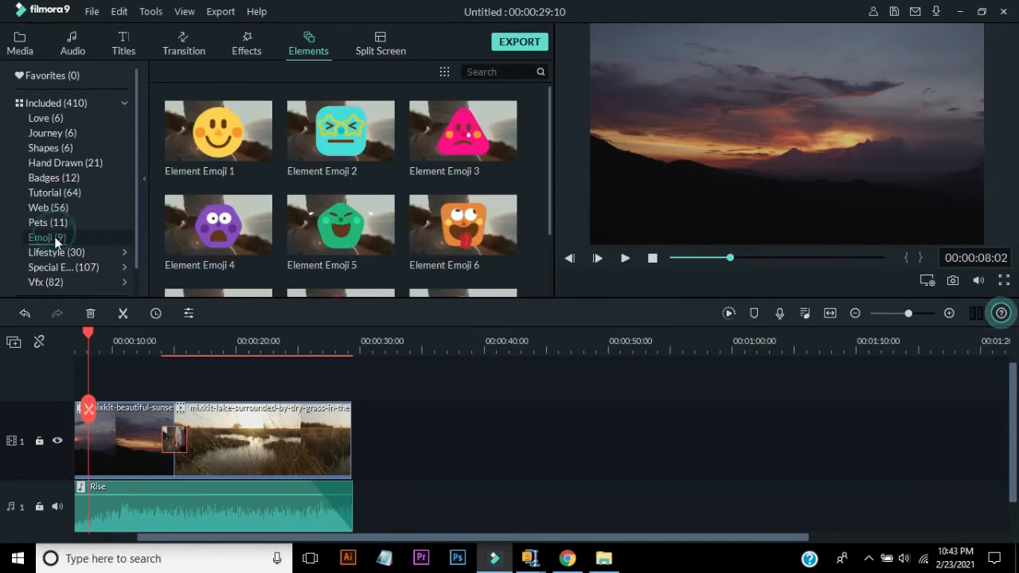
click(64, 252)
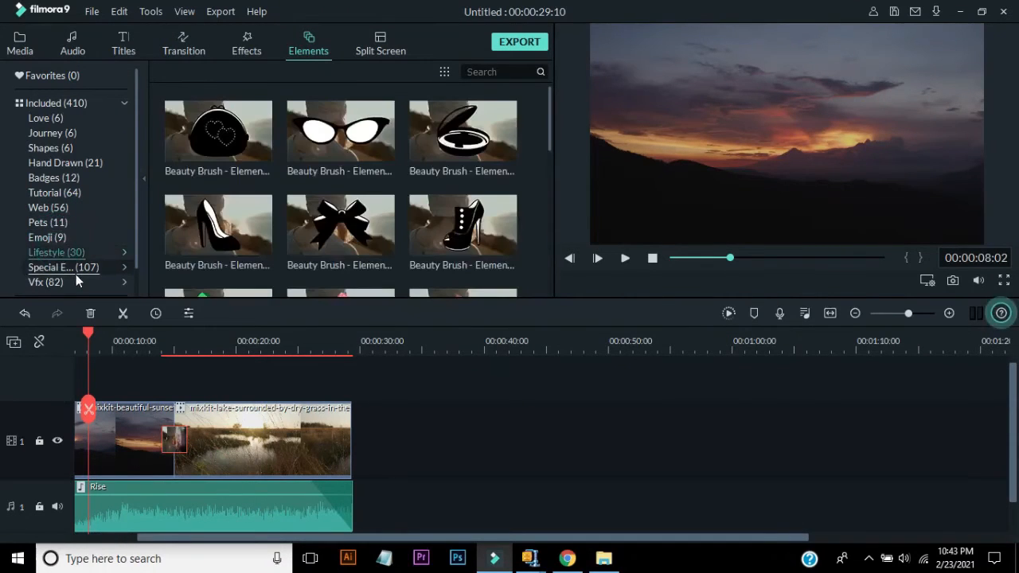
click(76, 271)
click(53, 283)
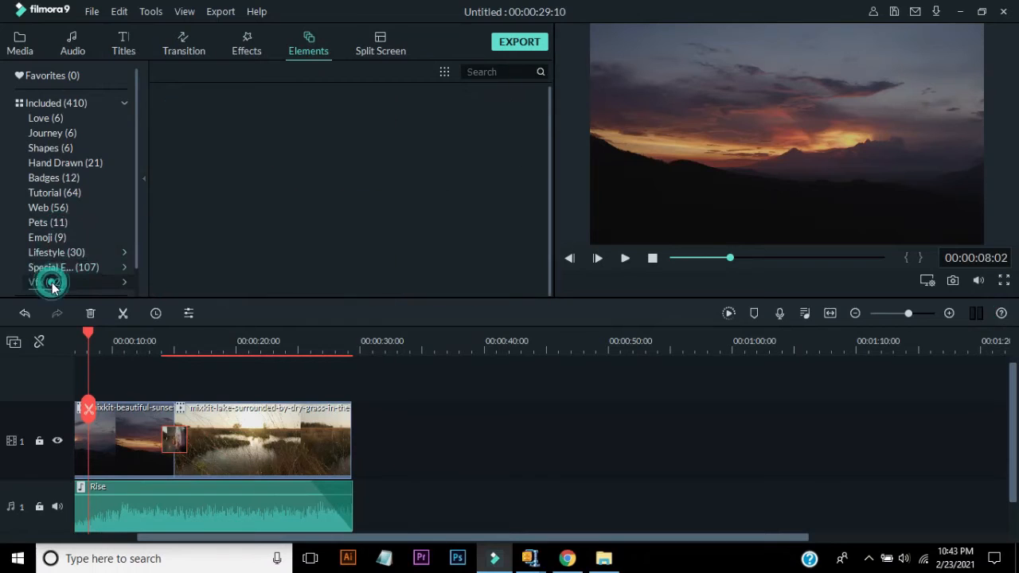
drag(550, 143, 516, 328)
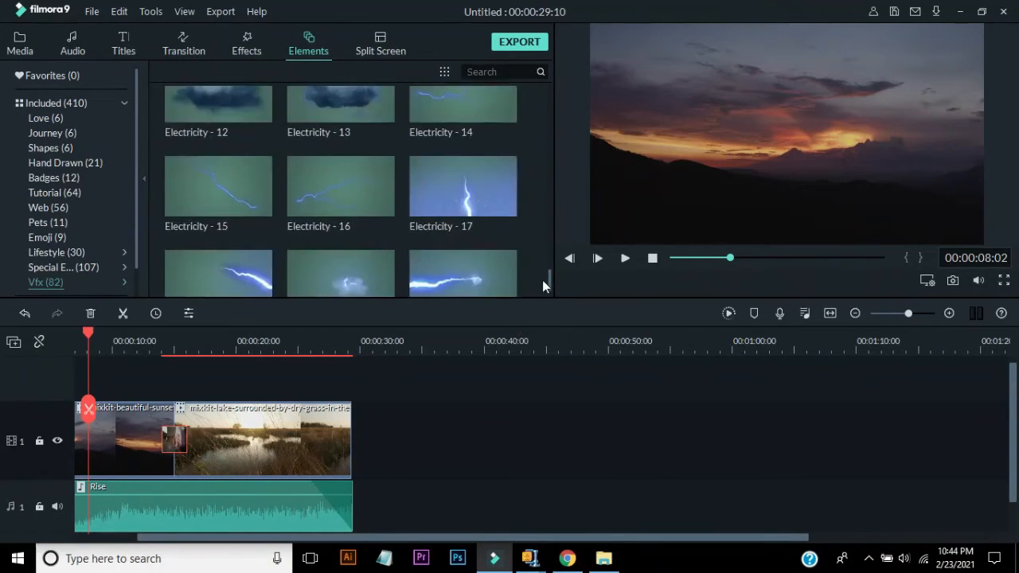
drag(551, 283, 550, 243)
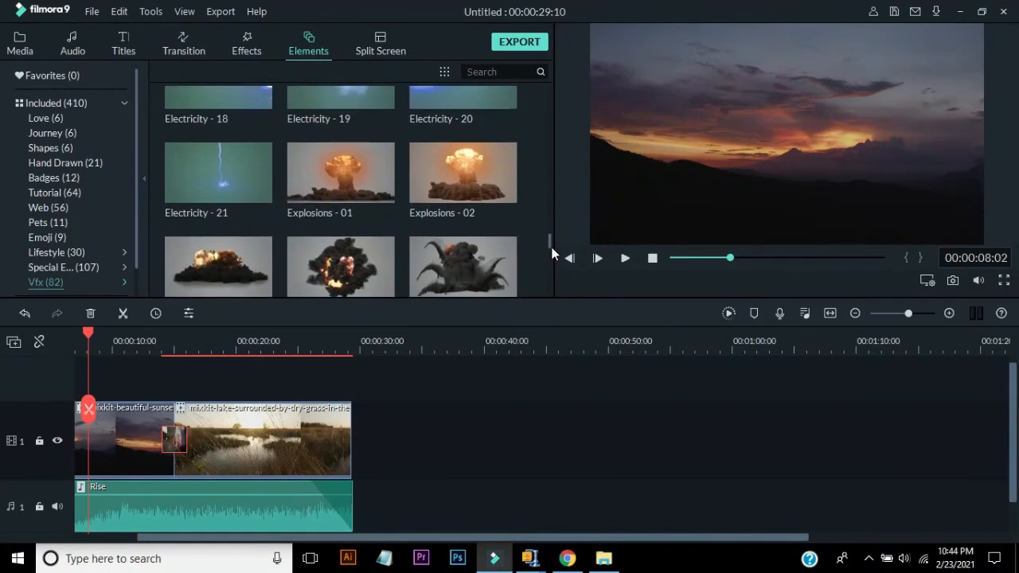
- Try placing the Explosions - 01 element after the clips, play it, and delete it
drag(393, 450, 395, 430)
click(395, 344)
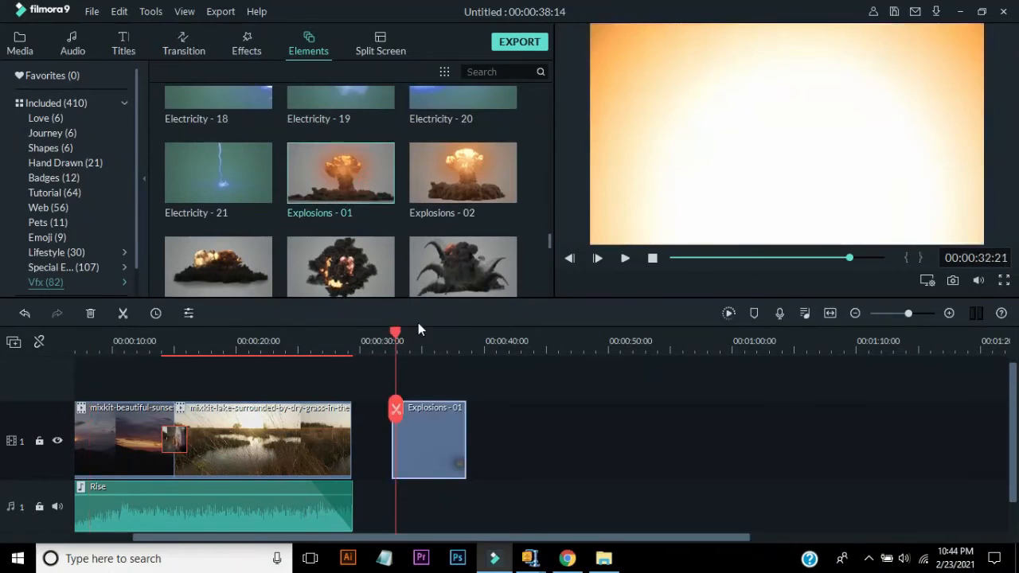
key(space)
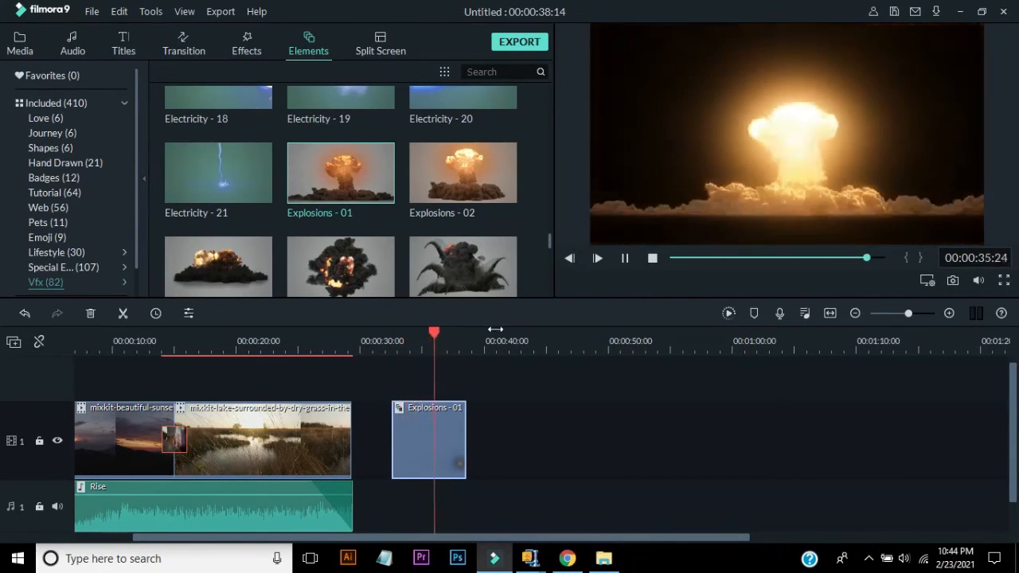
key(space)
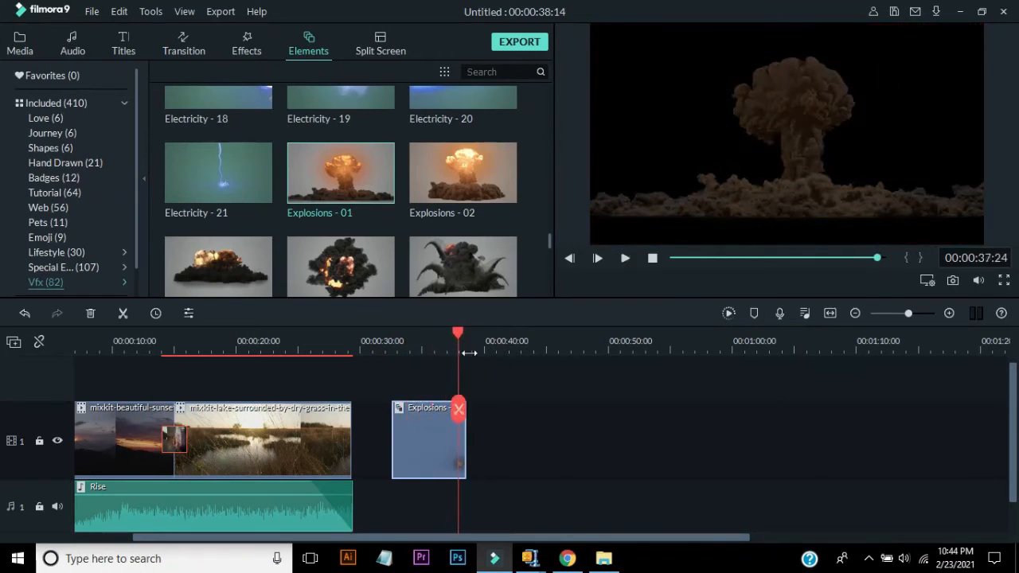
key(Delete)
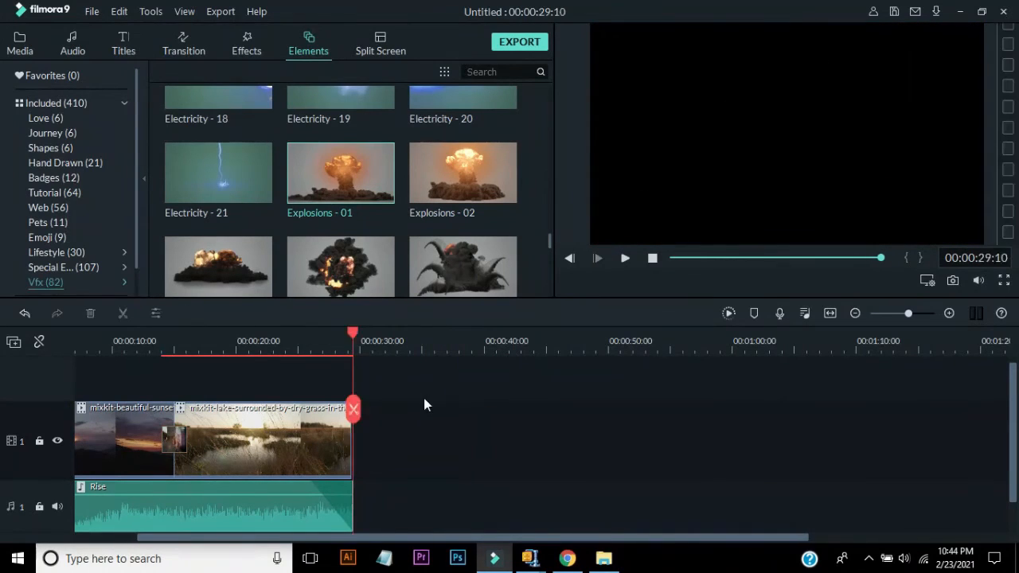
- Export the timeline as an MP4 file named TANPA WATERMARK
drag(353, 409, 48, 423)
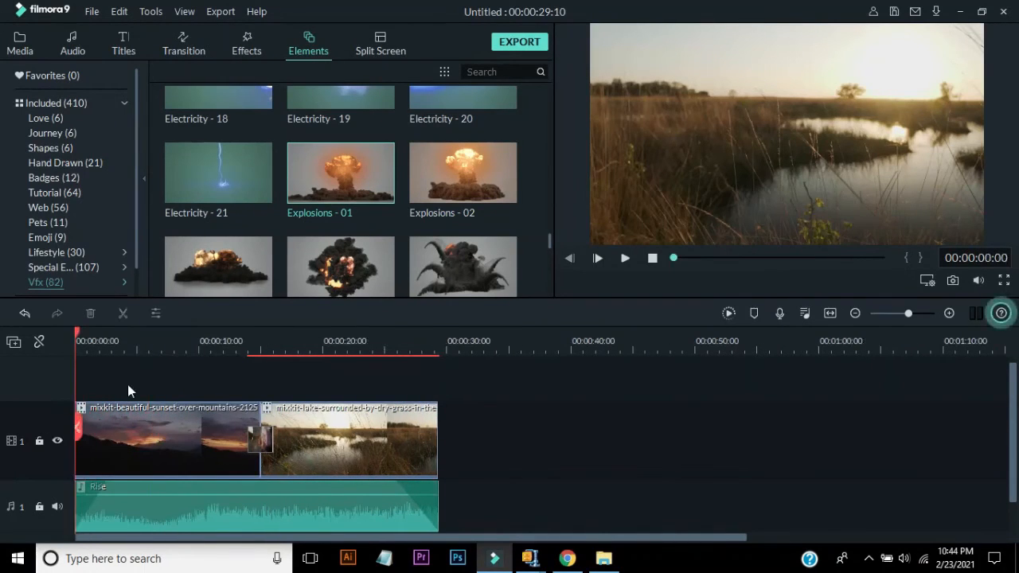
click(165, 331)
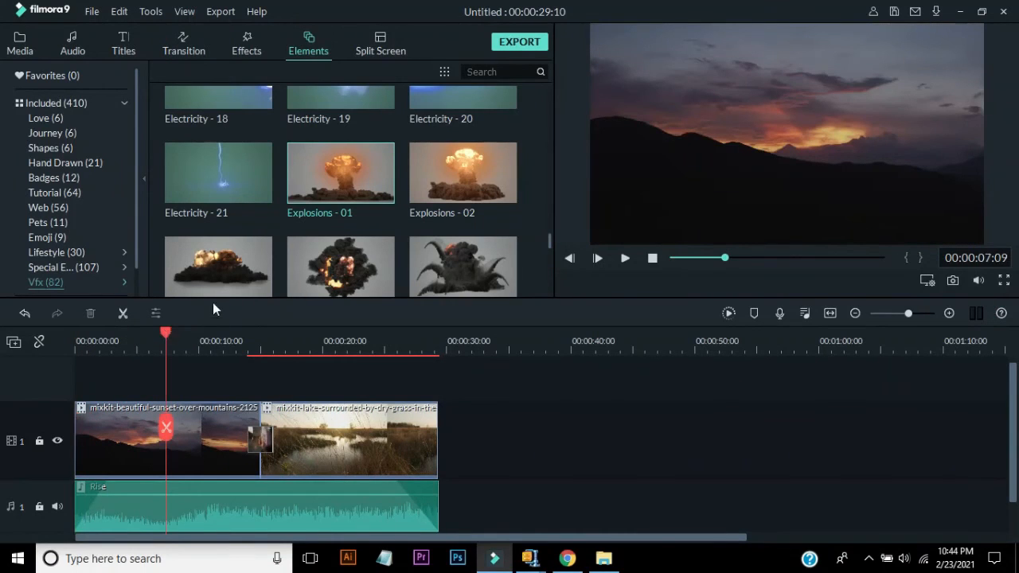
click(518, 41)
click(511, 156)
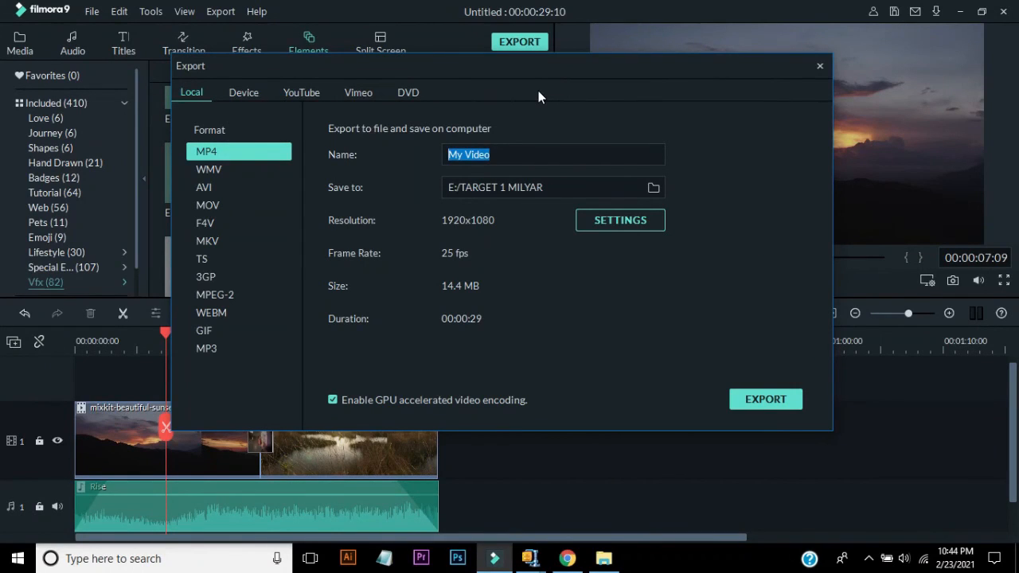
text(TANPA WATERMARK)
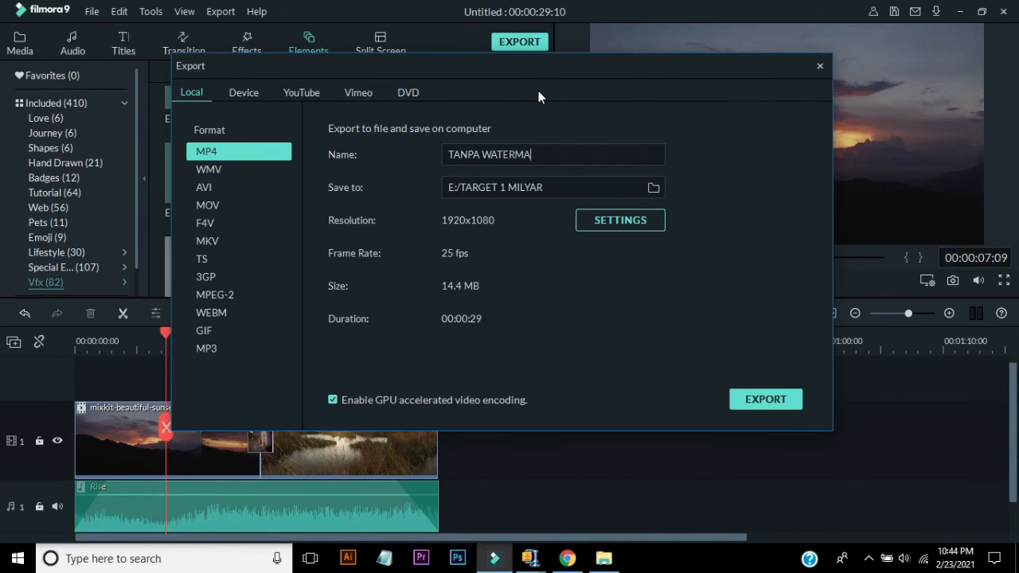
click(748, 400)
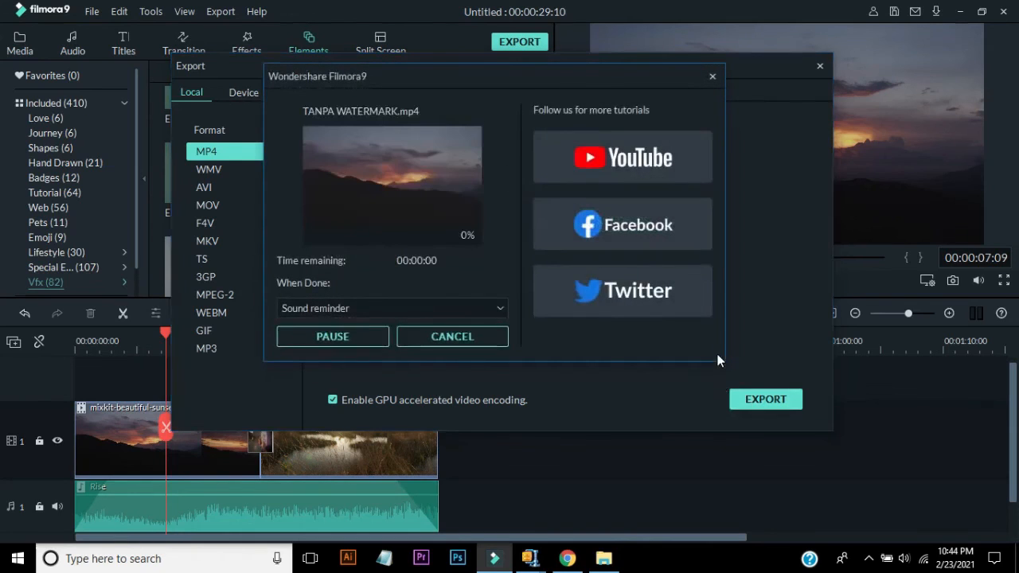